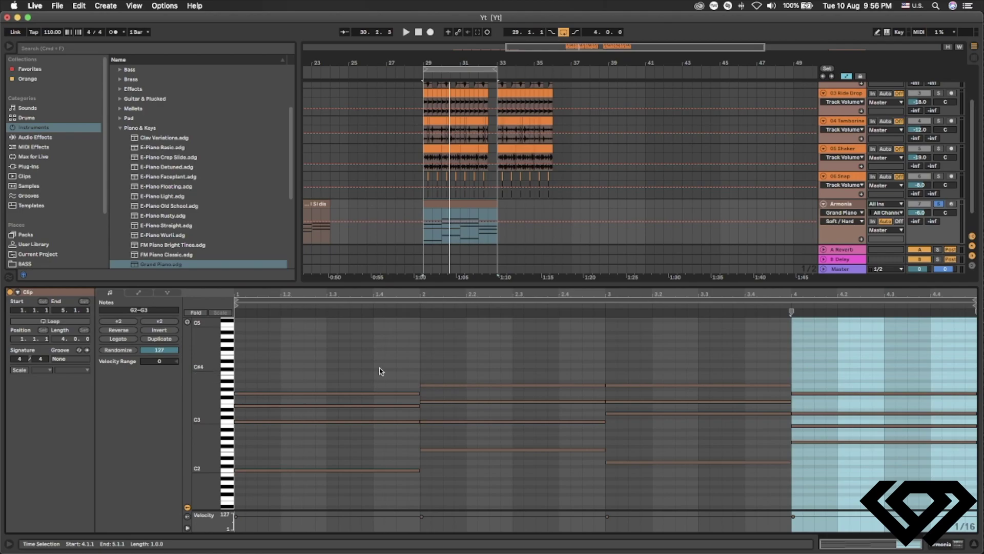
# Step: Examine the notes that make up the four chords of the Armonia clip, bar by bar, in the piano roll
pyautogui.moveTo(377, 357); pyautogui.dragTo(363, 523)
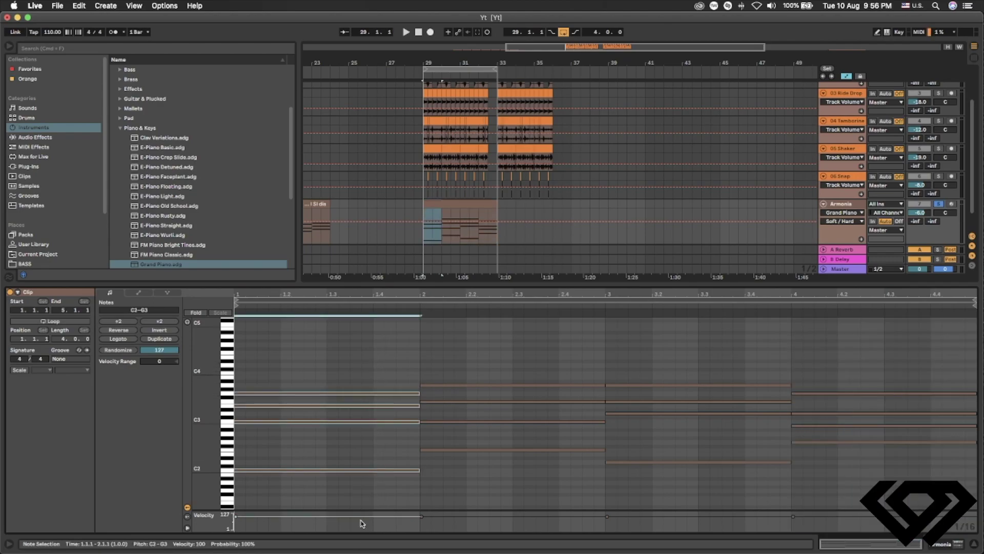
pyautogui.moveTo(482, 474); pyautogui.dragTo(518, 365)
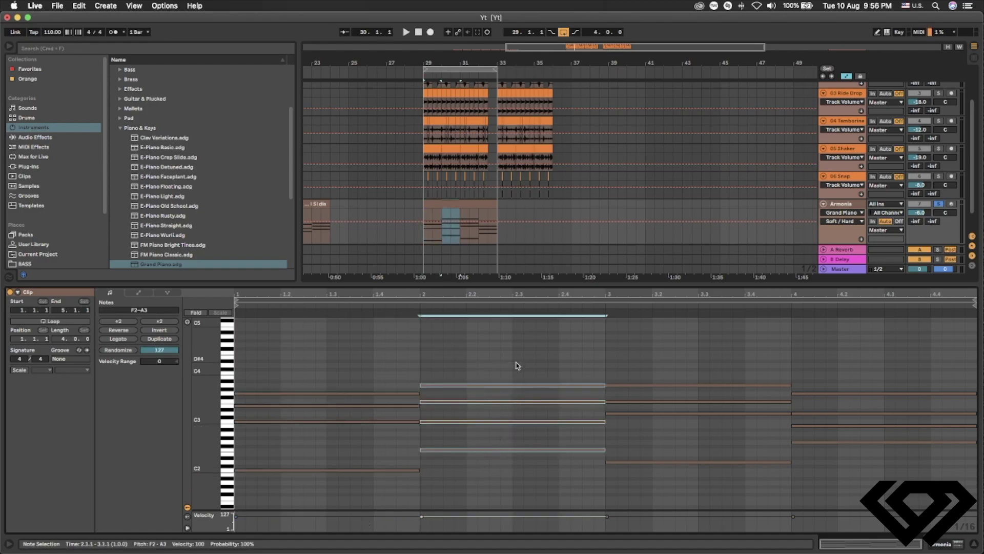
pyautogui.moveTo(672, 349); pyautogui.dragTo(674, 483)
pyautogui.moveTo(819, 492); pyautogui.dragTo(850, 327)
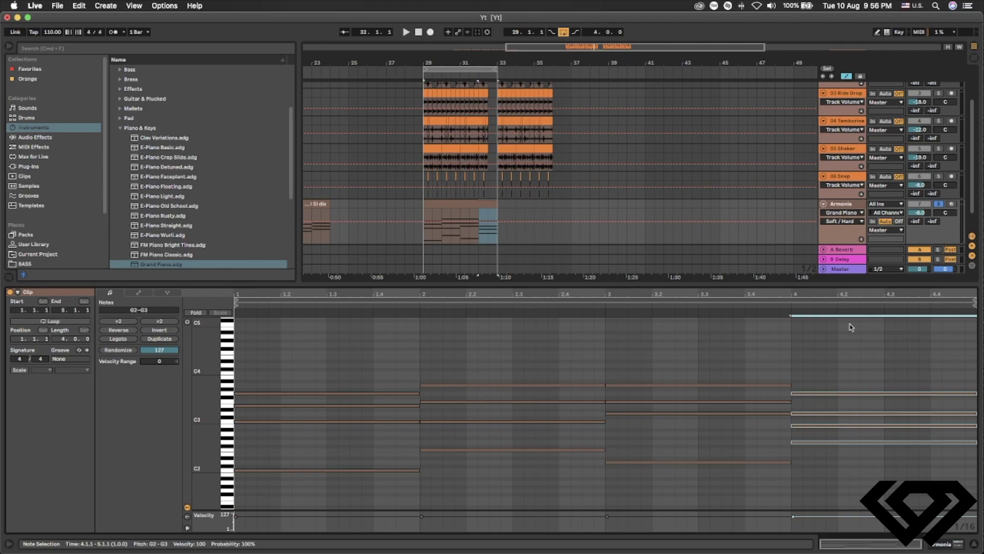
pyautogui.scroll(2, 349, 436)
pyautogui.click(316, 404)
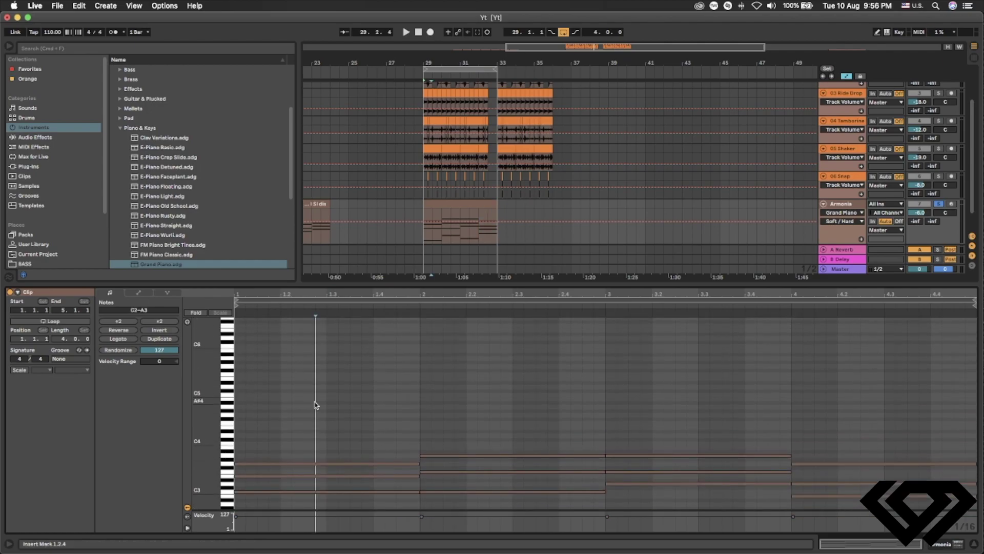
pyautogui.moveTo(235, 353); pyautogui.dragTo(397, 412)
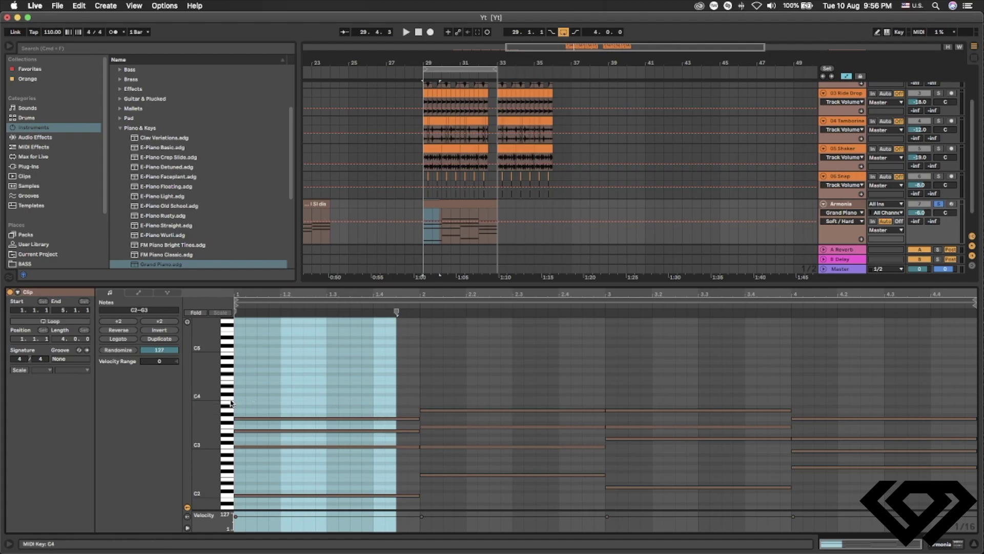
pyautogui.moveTo(337, 377); pyautogui.dragTo(338, 471)
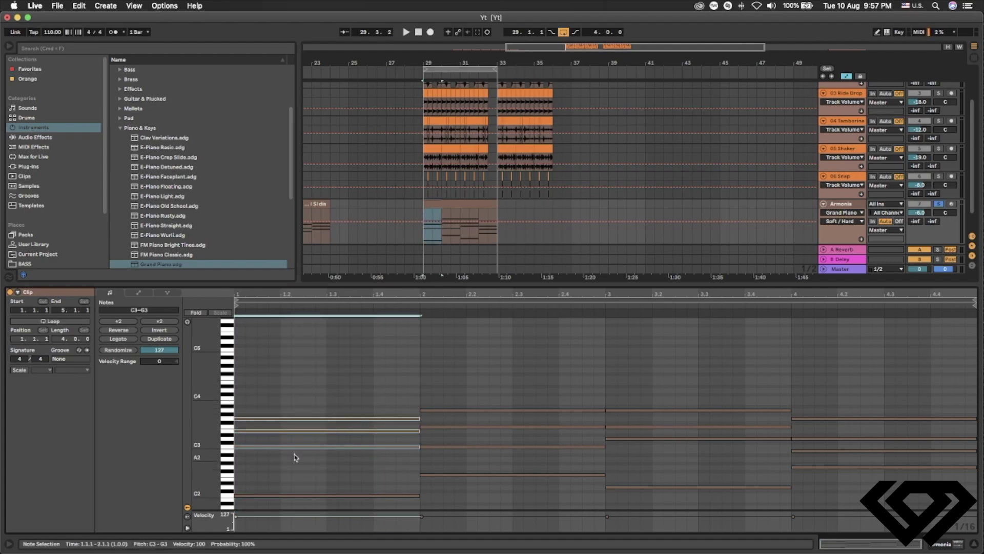
pyautogui.click(229, 449)
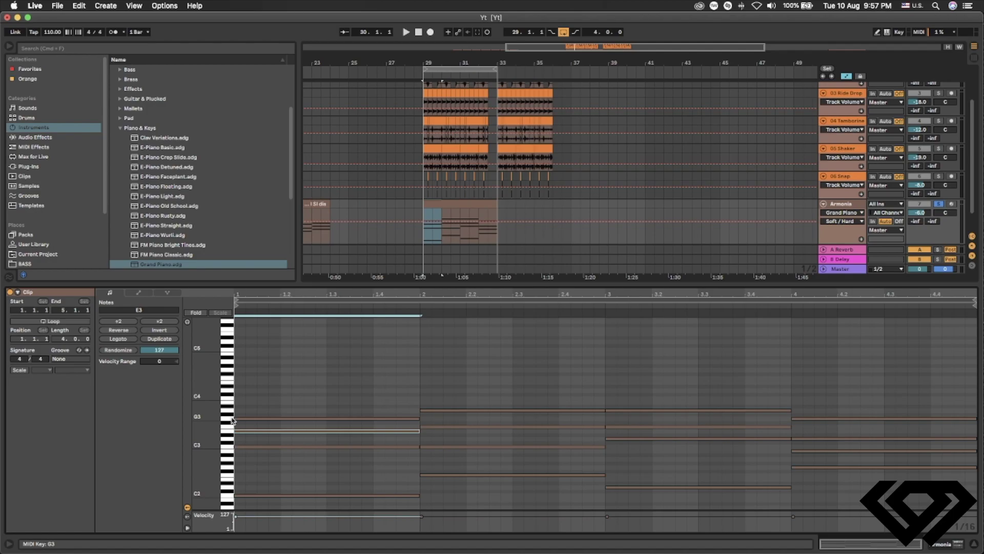
pyautogui.moveTo(492, 362); pyautogui.dragTo(492, 506)
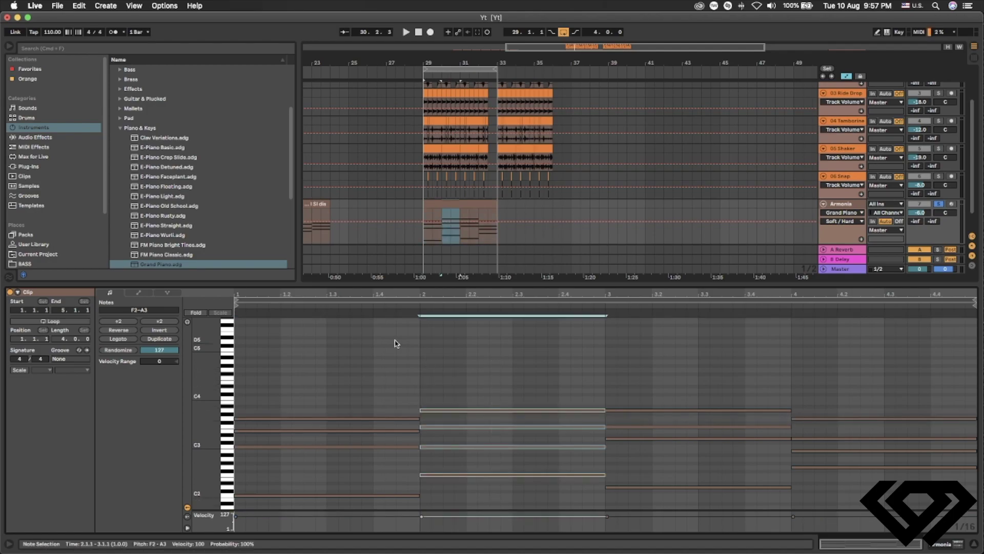
pyautogui.click(230, 363)
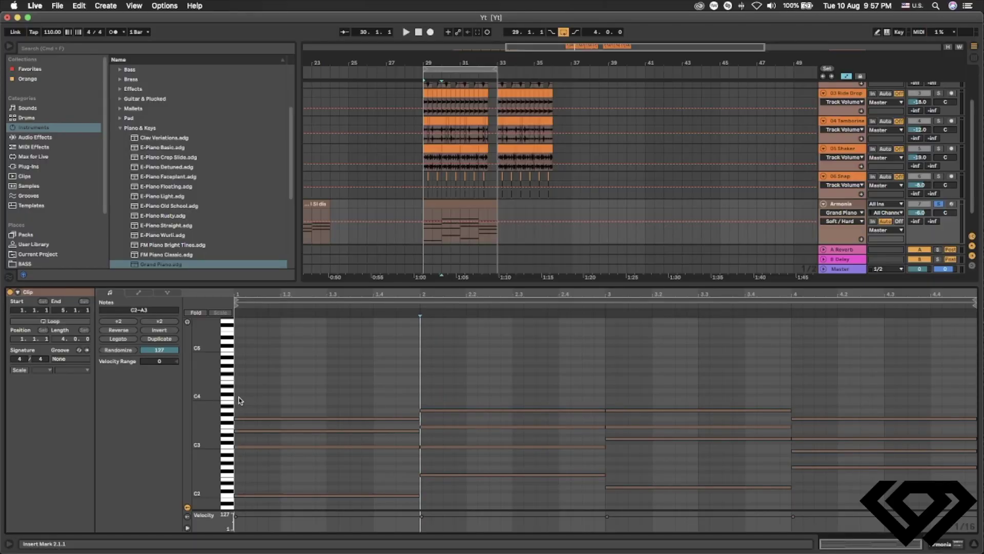
# Step: Add melody notes above the first chord, C4 at 1.1.1, E4 at 1.1.3 and 1.2.1, C4 at 1.2.3, and play them back
pyautogui.doubleClick(239, 399)
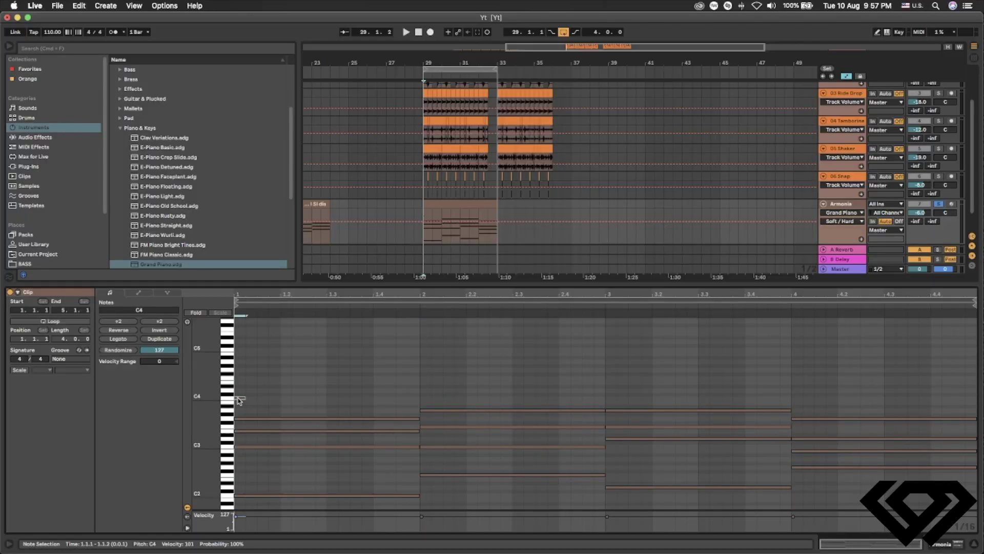
pyautogui.doubleClick(262, 383)
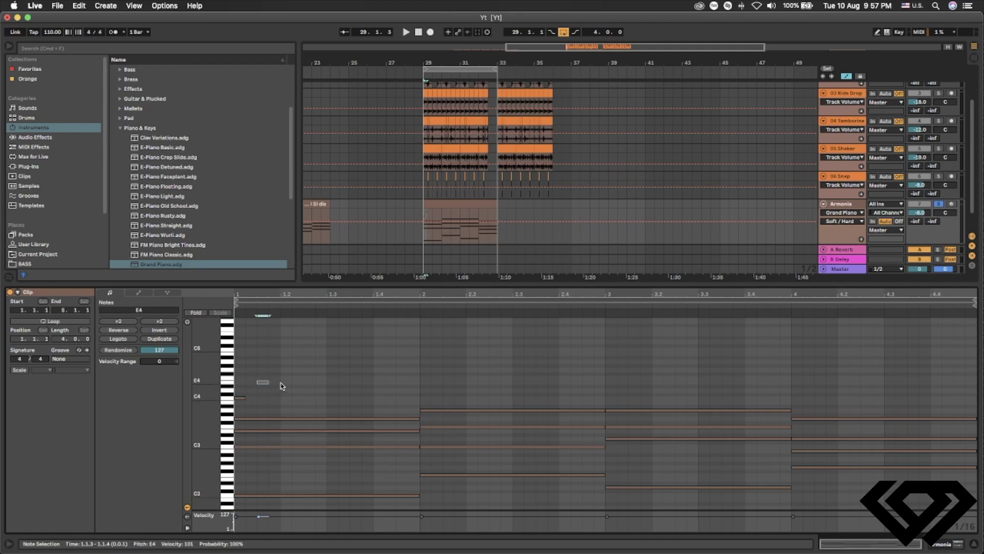
pyautogui.doubleClick(283, 382)
pyautogui.doubleClick(306, 398)
pyautogui.press('space')
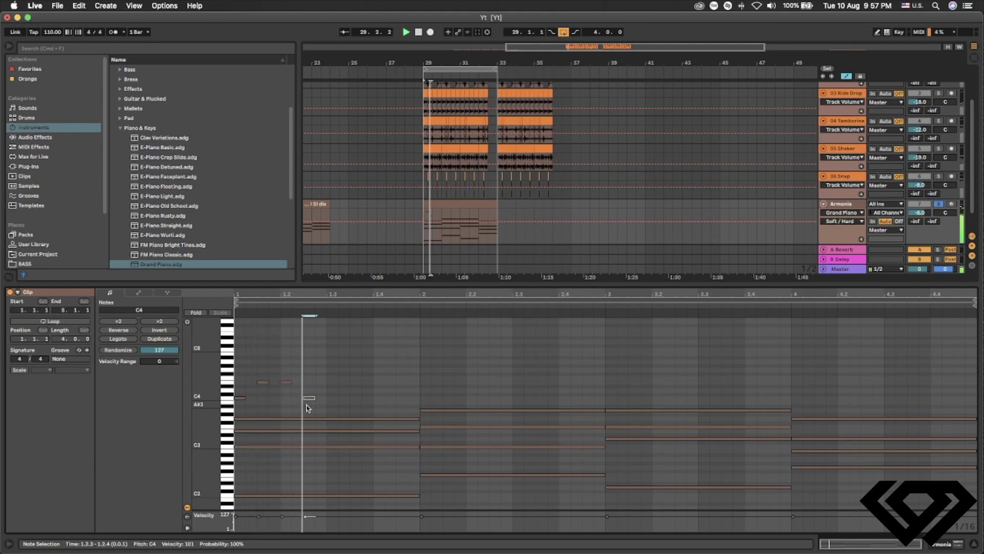
pyautogui.press('space')
# Step: Raise the melody notes by one octave, change the fourth one to E5, and listen to the result
pyautogui.press('super+a')
pyautogui.hotkey('shift', 'Up')
pyautogui.click(285, 374)
pyautogui.scroll(1, 288, 376)
pyautogui.moveTo(310, 370); pyautogui.dragTo(312, 352)
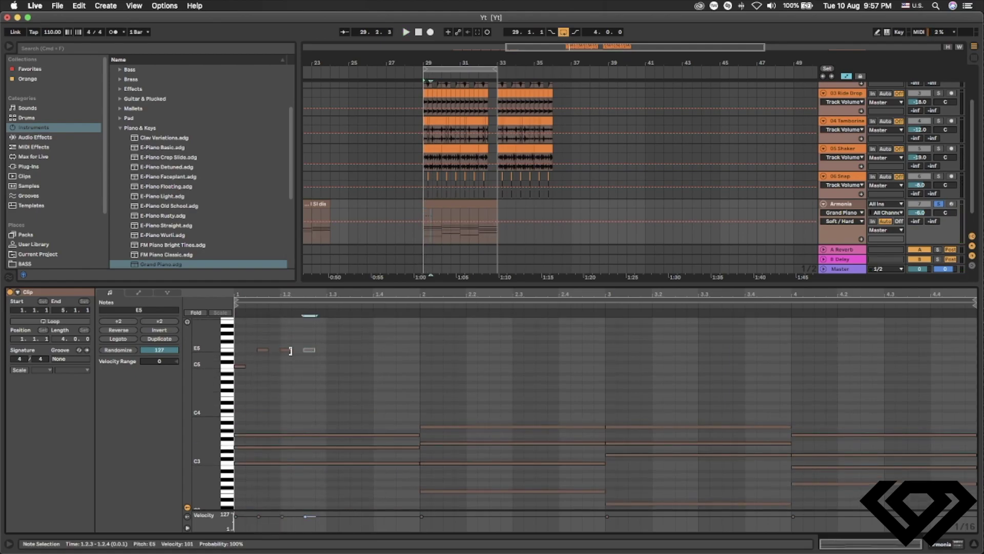
pyautogui.press('space')
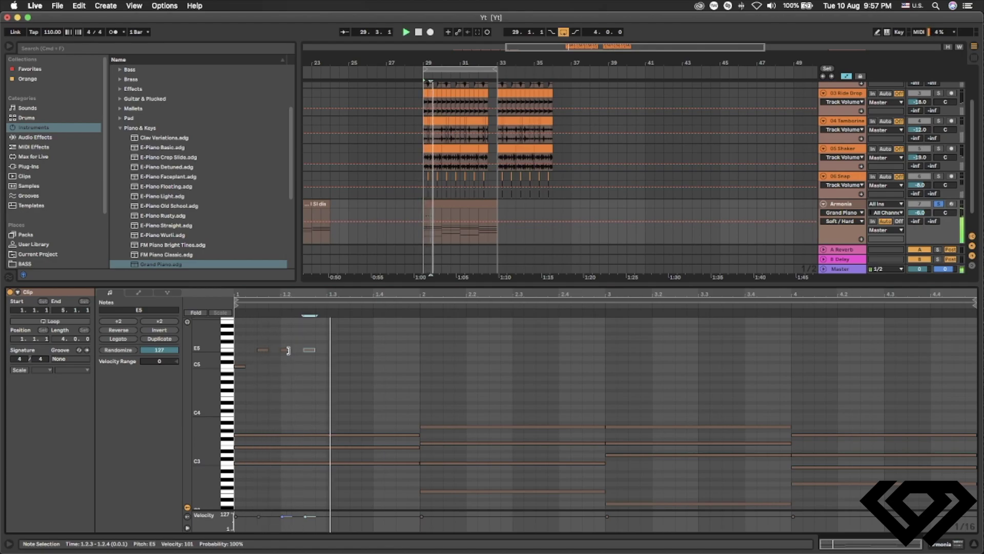
pyautogui.press('space')
# Step: Shift the second melody note earlier to 1.1.2 and the third to 1.1.4 while checking the rhythm in playback
pyautogui.moveTo(263, 353); pyautogui.dragTo(251, 353)
pyautogui.press('space')
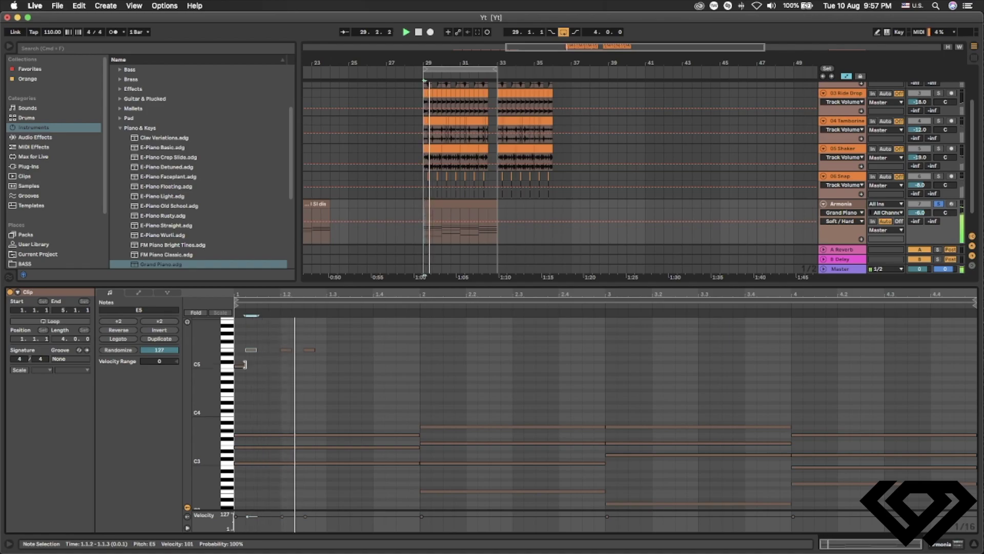
pyautogui.click(285, 351)
pyautogui.moveTo(284, 353); pyautogui.dragTo(275, 352)
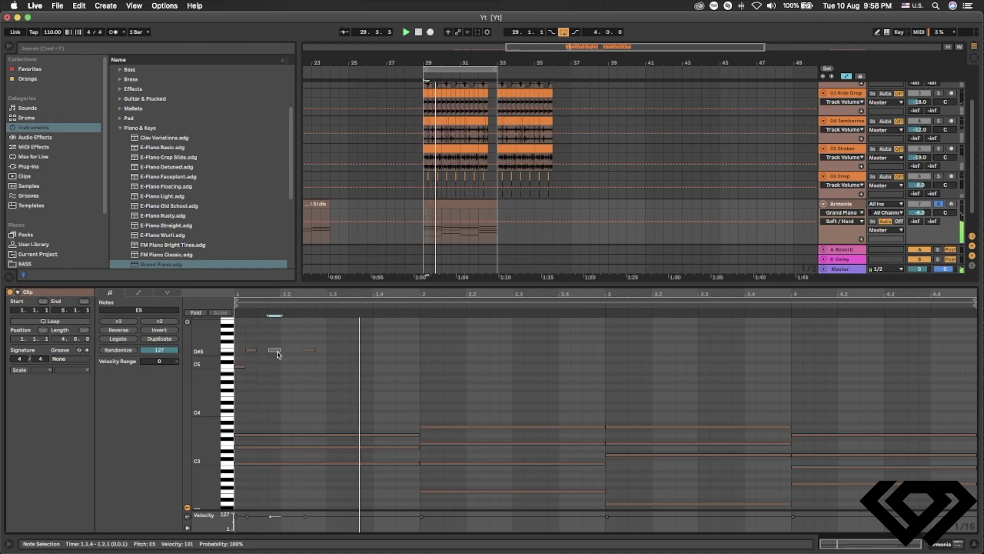
# Step: Add a fifth melody note at 1.3.2, transpose the chords and melody down one octave, and set the new note to C4
pyautogui.doubleClick(343, 352)
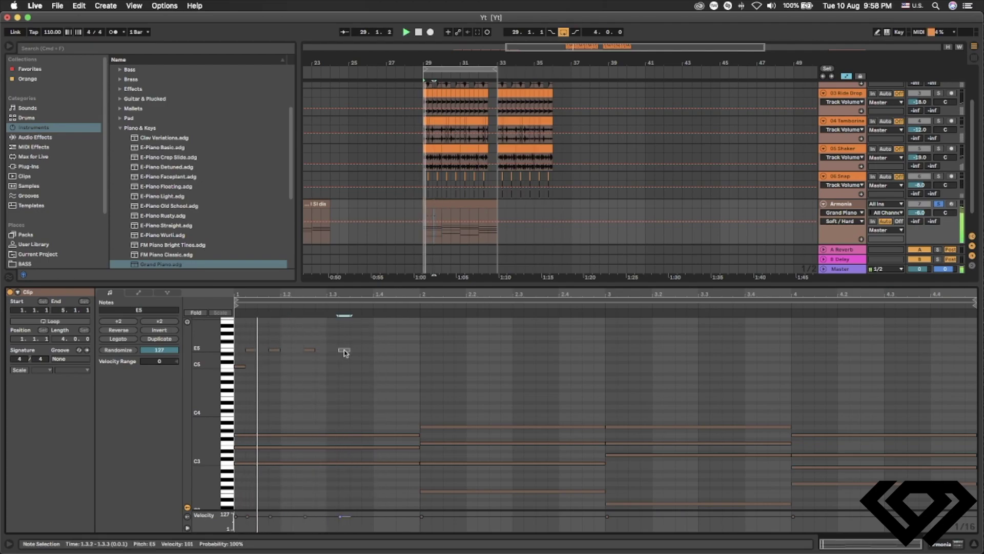
pyautogui.hotkey('shift', 'Down')
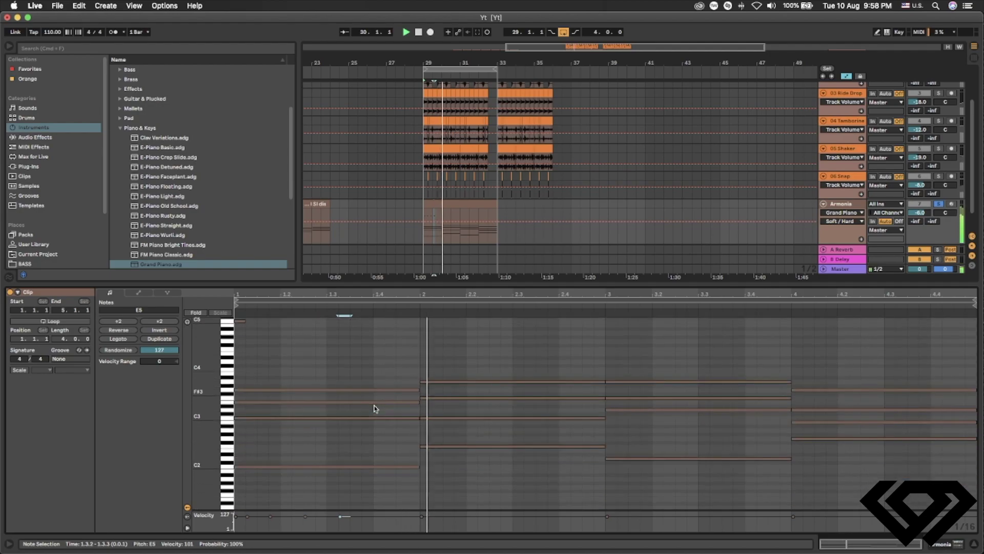
pyautogui.press('Down')
pyautogui.press('Down')
pyautogui.press('Down')
pyautogui.press('Down')
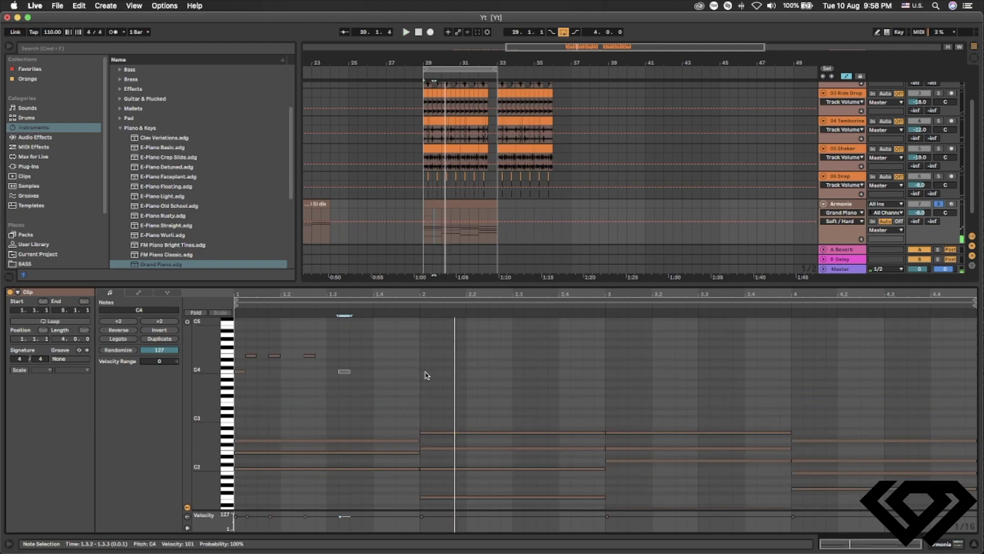
# Step: Build the bar 2 melody with C4 at 2.1.1, F4 at 2.1.2, 2.1.4 and 2.2.3, and C4 at 2.3.2, auditioning it
pyautogui.doubleClick(425, 372)
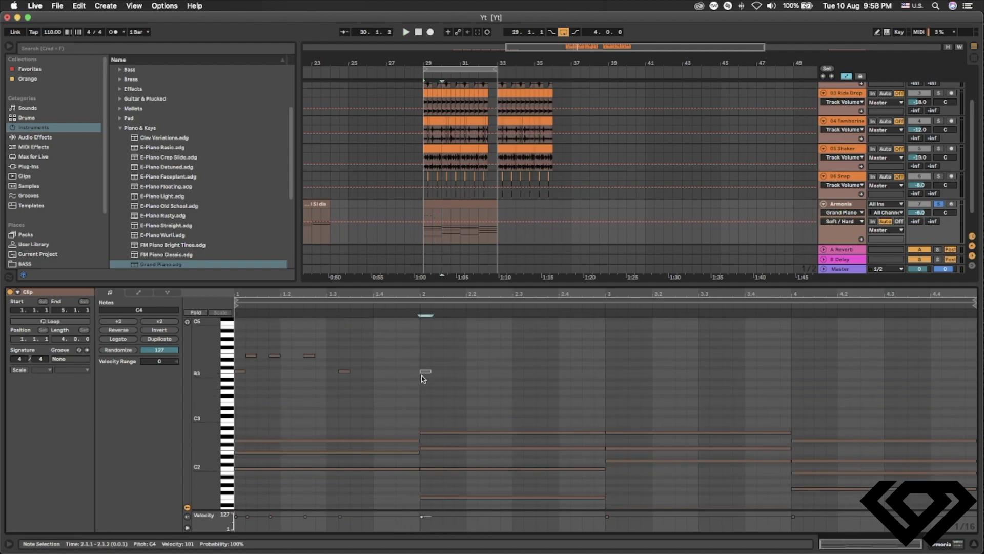
pyautogui.doubleClick(436, 352)
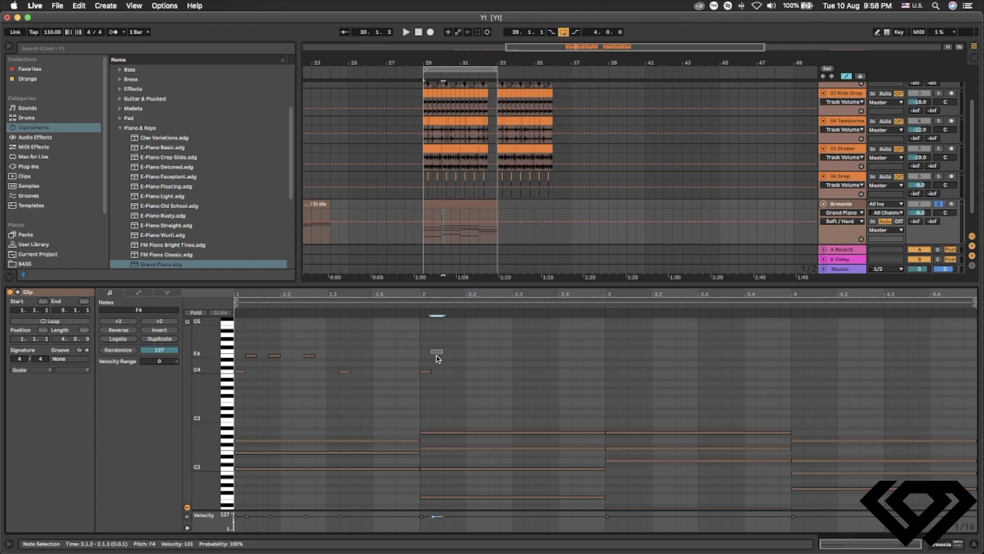
pyautogui.doubleClick(459, 352)
pyautogui.doubleClick(493, 351)
pyautogui.press('space')
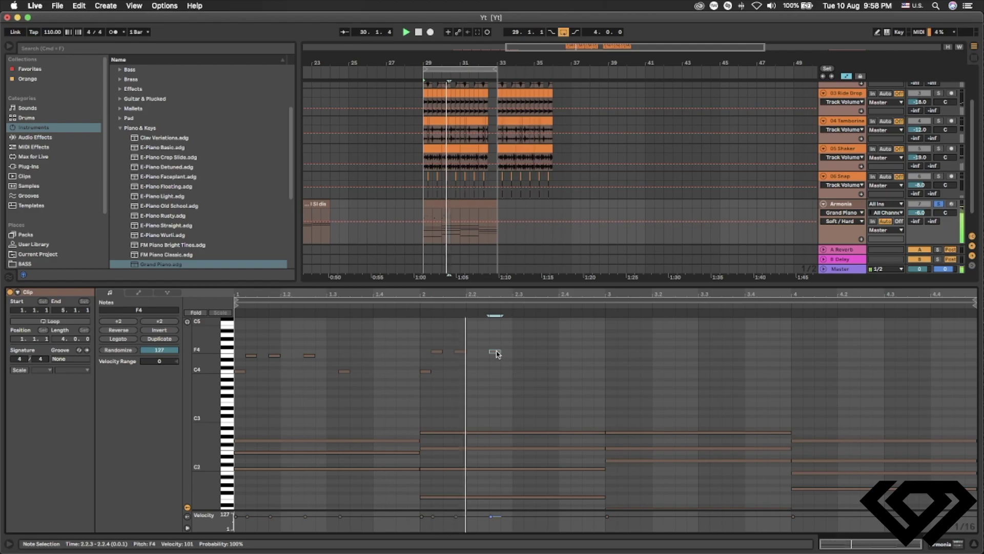
pyautogui.doubleClick(539, 371)
pyautogui.press('space')
pyautogui.moveTo(541, 374); pyautogui.dragTo(533, 376)
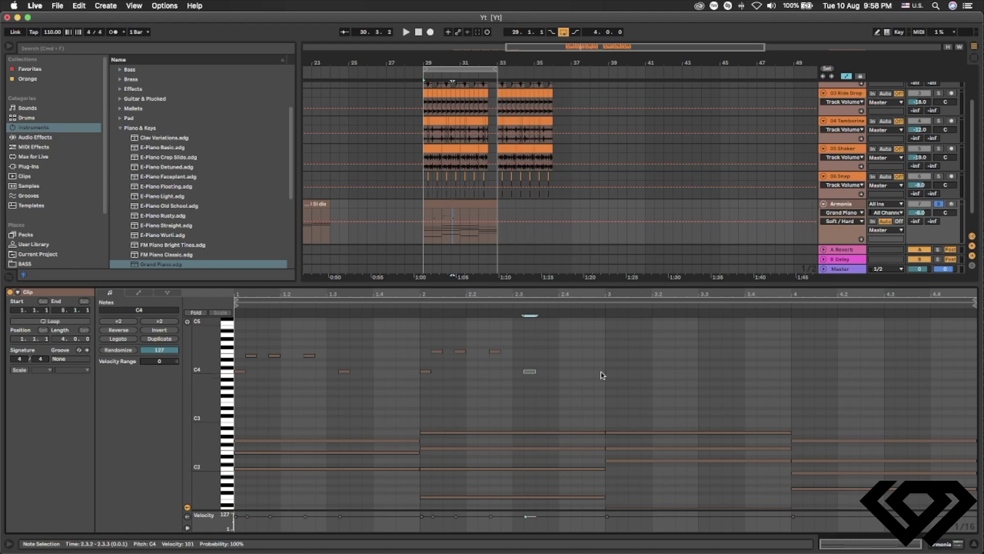
# Step: Build the bar 3 melody with D4 at 3.1.1, F4 at 3.1.2, 3.1.4 and 3.2.3, and D4 at 3.3.2, auditioning it
pyautogui.scroll(-3, 651, 412)
pyautogui.scroll(4, 624, 477)
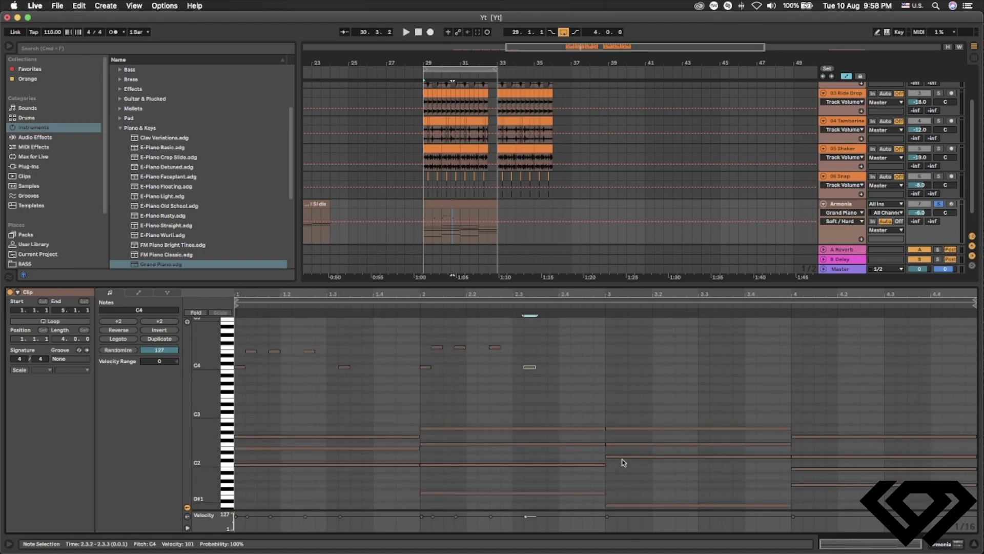
pyautogui.doubleClick(609, 388)
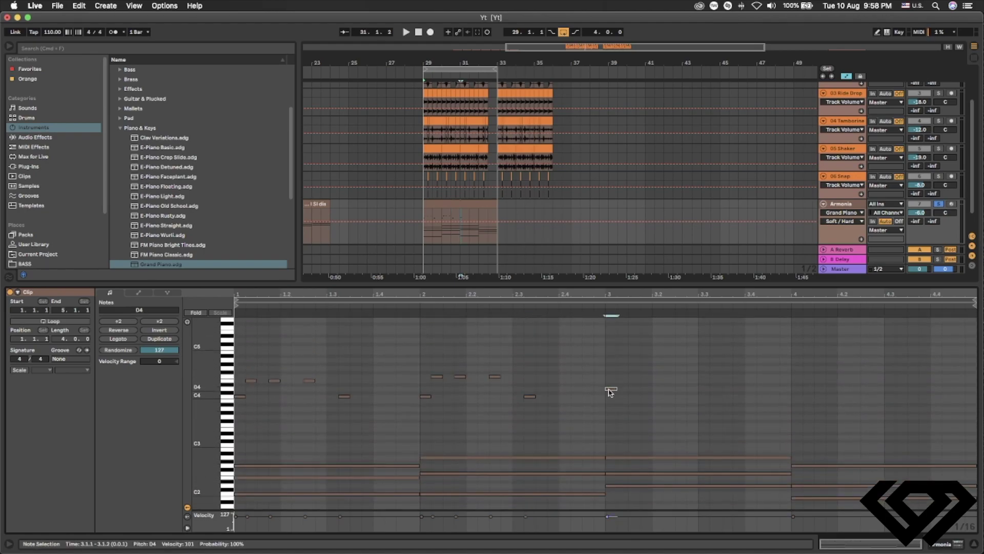
pyautogui.doubleClick(624, 377)
pyautogui.doubleClick(647, 378)
pyautogui.press('space')
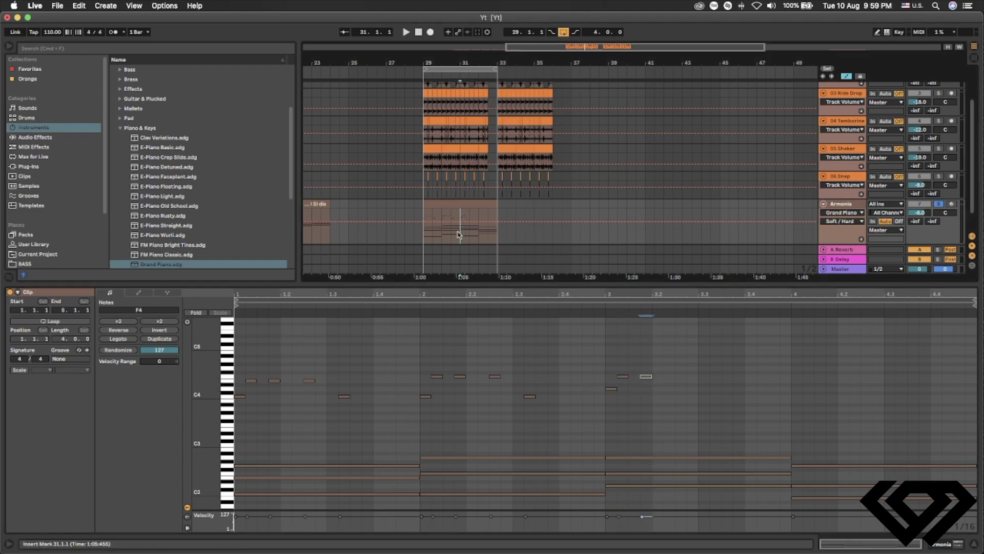
pyautogui.doubleClick(681, 377)
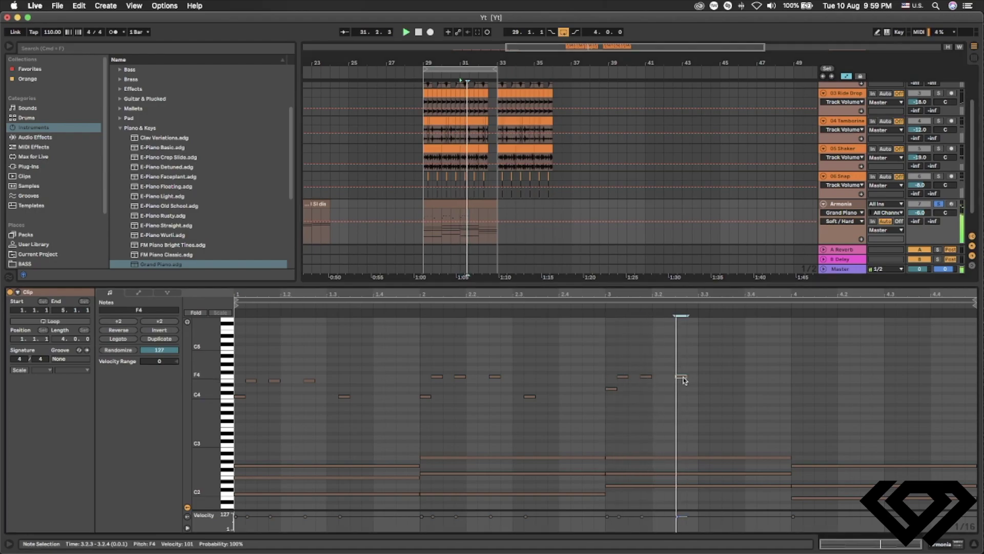
pyautogui.doubleClick(716, 390)
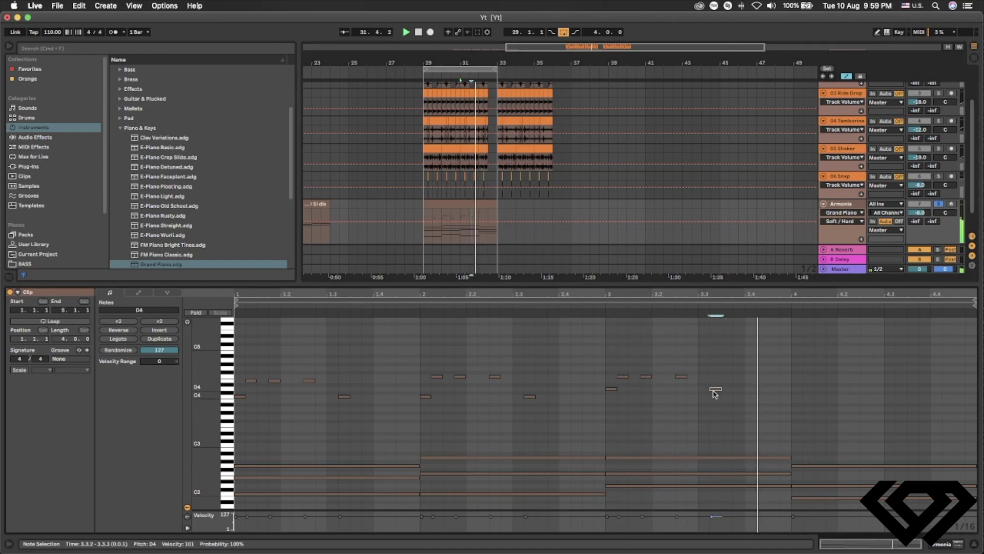
# Step: Raise the B1 note of the fourth chord by one octave to B2 and start playback
pyautogui.scroll(-4, 809, 408)
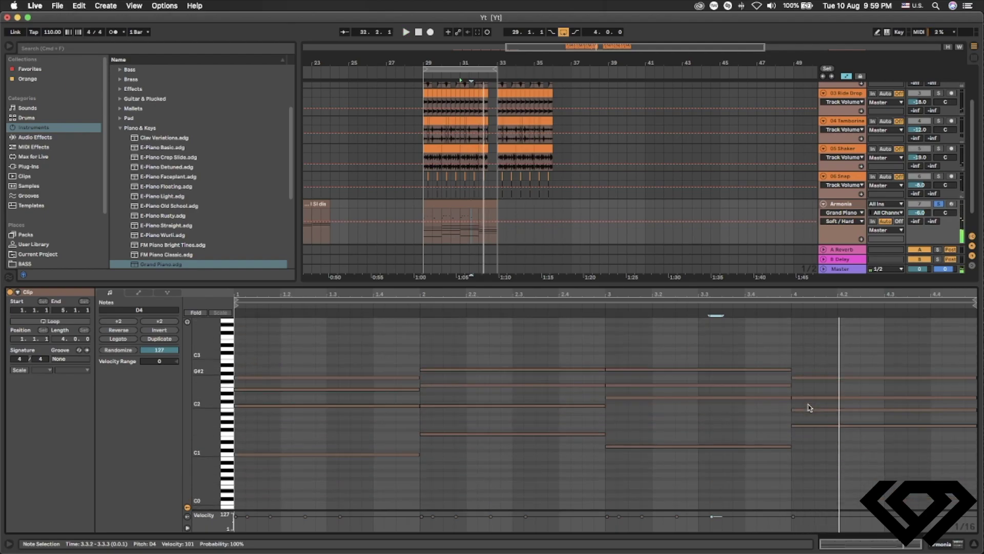
pyautogui.click(802, 410)
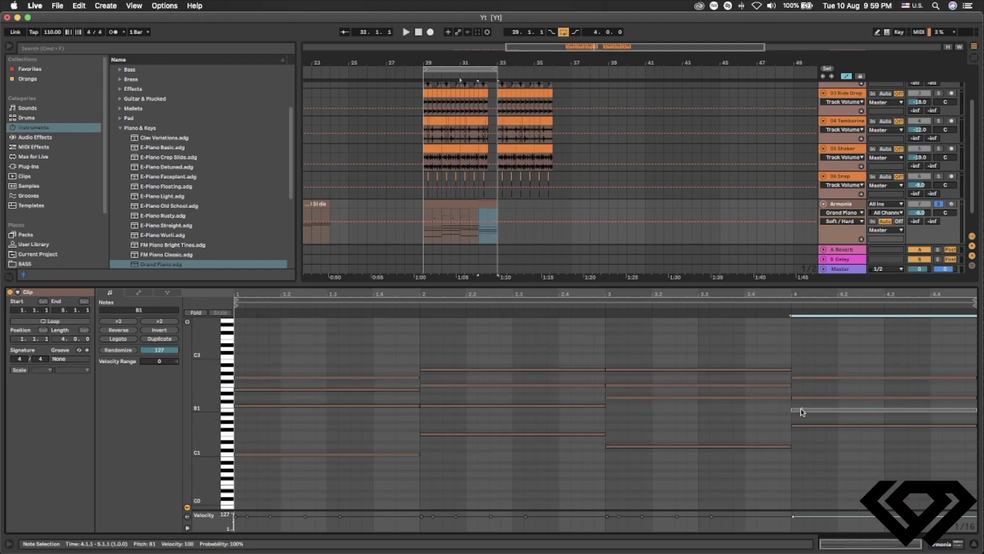
pyautogui.hotkey('shift', 'Up')
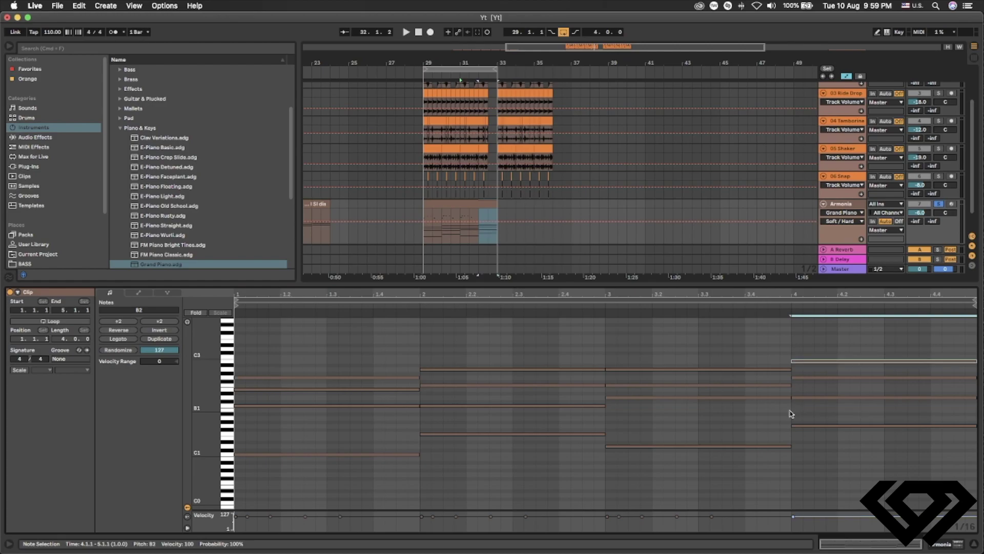
pyautogui.press('space')
# Step: Build the bar 4 melody with D4 at 4.1.1, G4 at 4.1.2, 4.1.4 and 4.2.3, and D4 at 4.3.2
pyautogui.scroll(3, 790, 410)
pyautogui.click(796, 350)
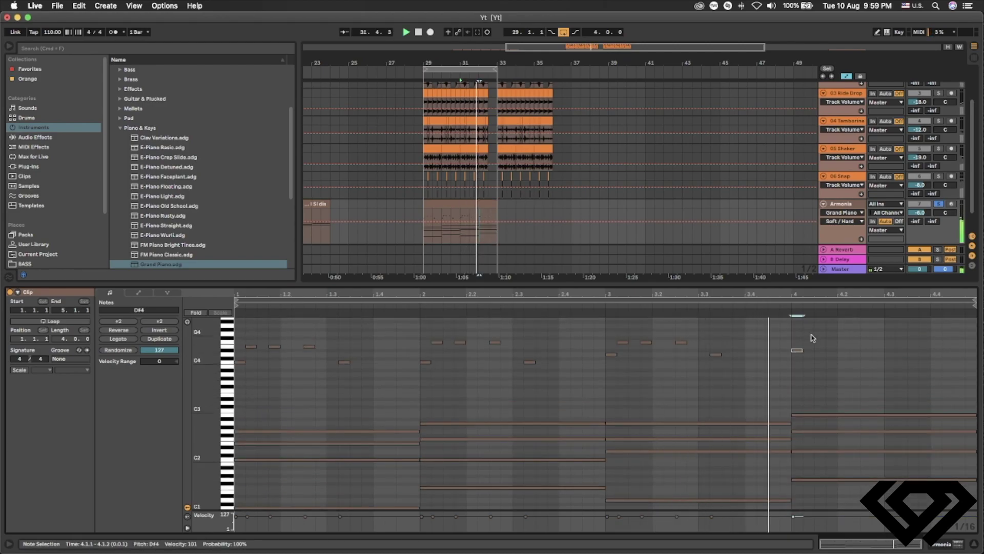
pyautogui.moveTo(797, 350); pyautogui.dragTo(798, 354)
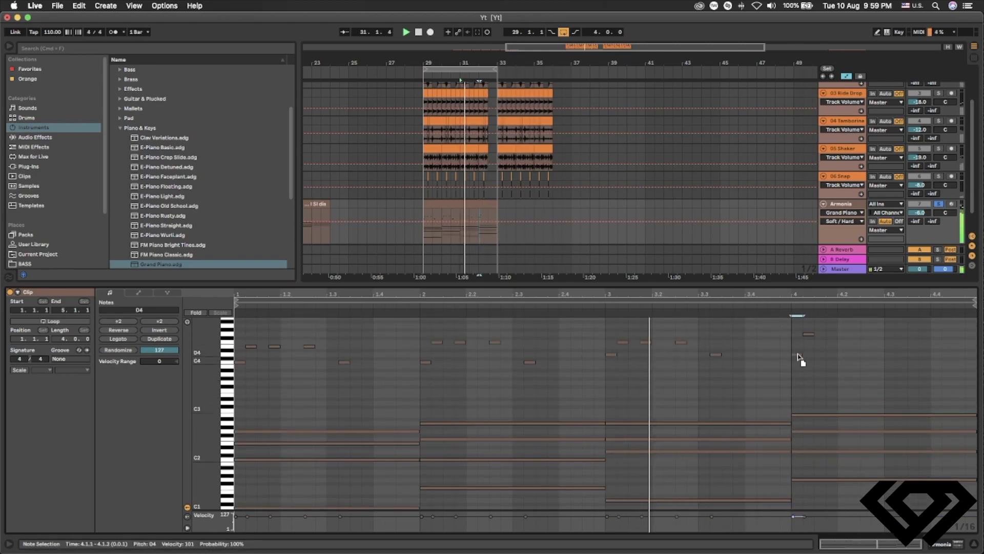
pyautogui.click(830, 333)
pyautogui.click(866, 336)
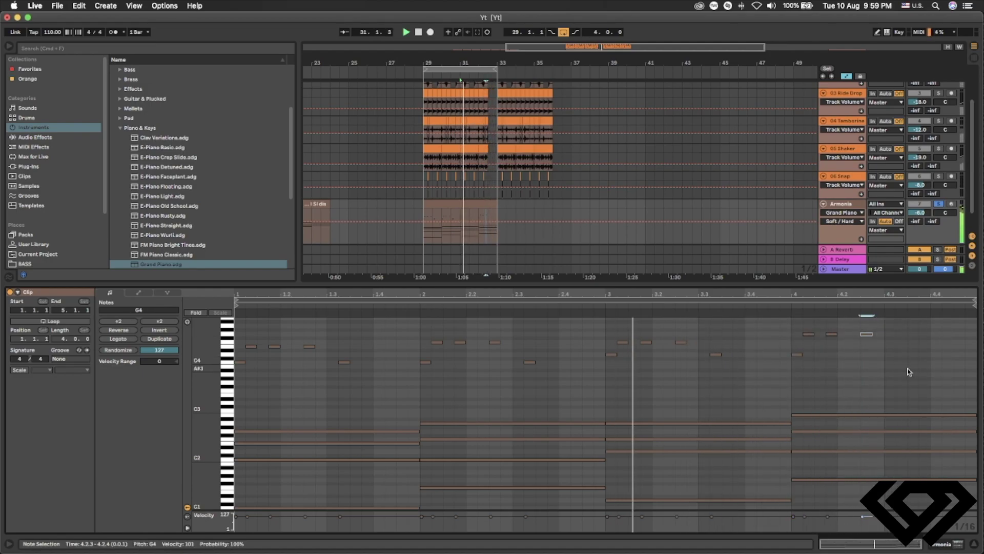
pyautogui.click(901, 353)
pyautogui.scroll(2, 640, 404)
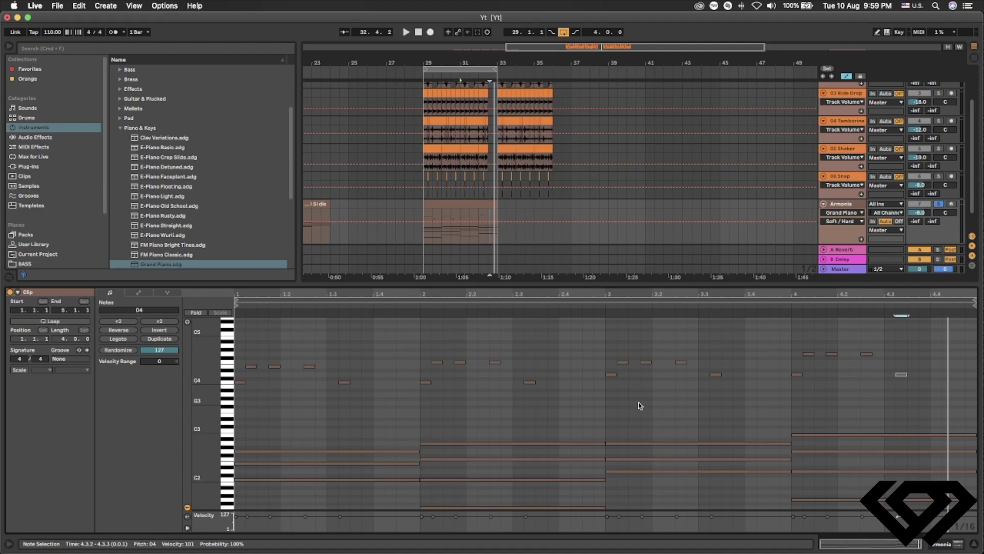
# Step: Try transposing the three F4 melody notes in bar 2 upward over the second chord
pyautogui.moveTo(470, 410); pyautogui.dragTo(452, 509)
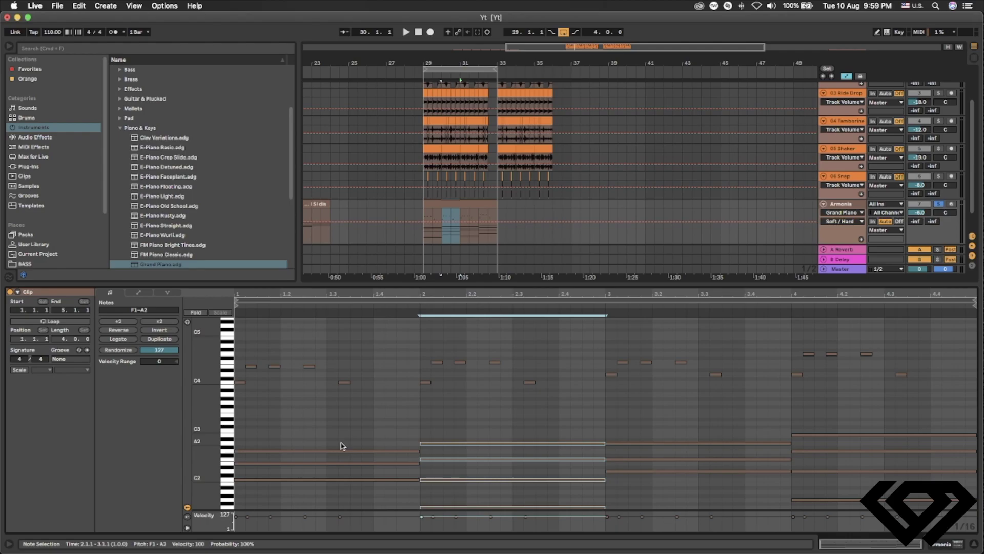
pyautogui.click(374, 436)
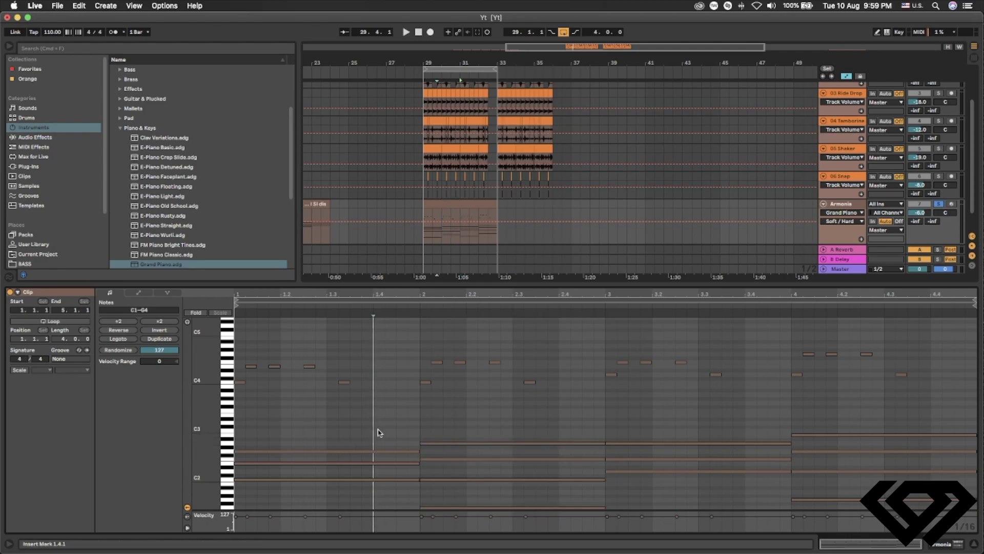
pyautogui.moveTo(424, 345); pyautogui.dragTo(506, 367)
pyautogui.press('Up')
pyautogui.press('Up')
pyautogui.press('Up')
pyautogui.press('Up')
pyautogui.press('Down')
pyautogui.press('Down')
pyautogui.press('Down')
pyautogui.press('Down')
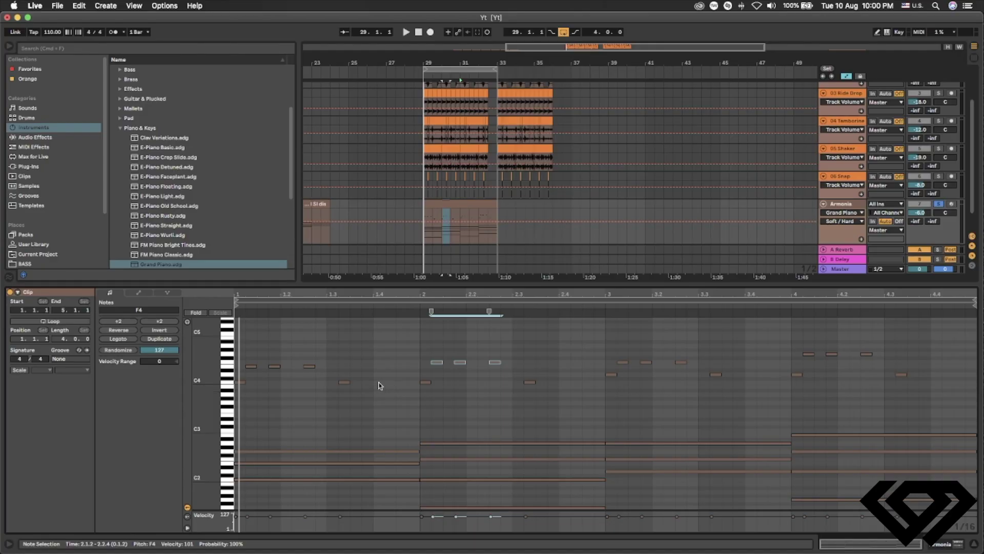
# Step: Add a C4 melody note at 1.4.1 and another C4 on beat 4 of bar 2, auditioning the result
pyautogui.doubleClick(380, 383)
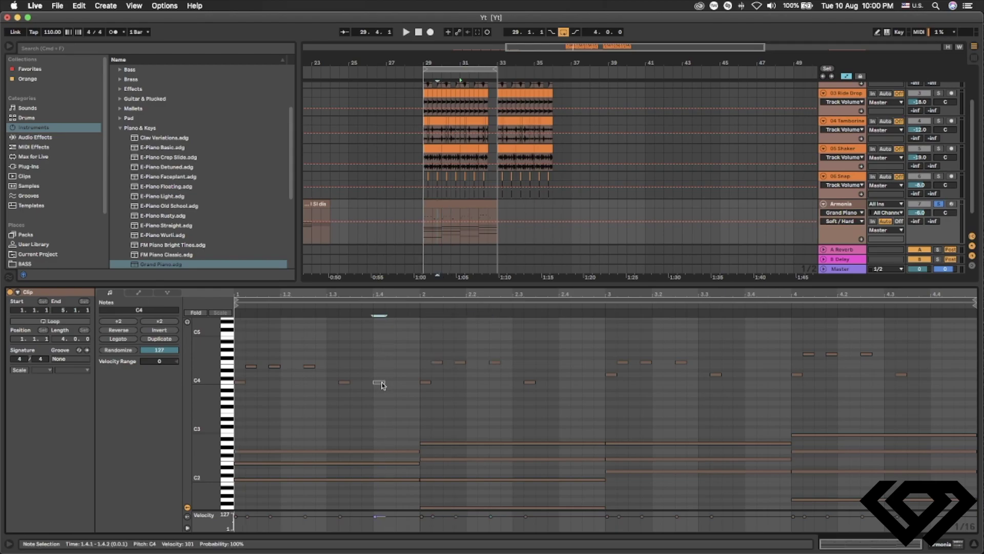
pyautogui.press('space')
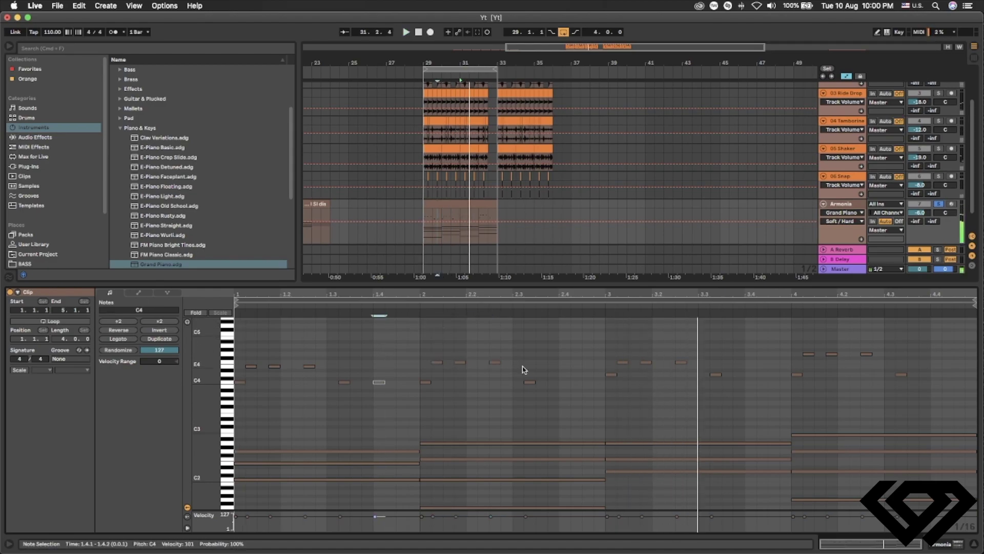
pyautogui.doubleClick(578, 382)
pyautogui.press('space')
pyautogui.press('space')
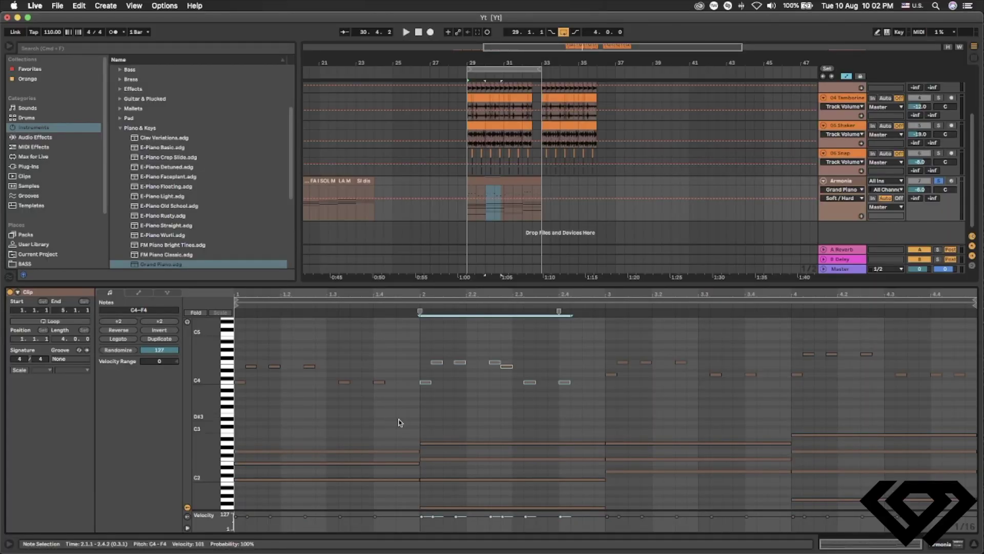
# Step: Examine the melody notes bar by bar, including the E4 at 2.2.4 and the final D4 at 4.4.3
pyautogui.moveTo(417, 426); pyautogui.dragTo(236, 340)
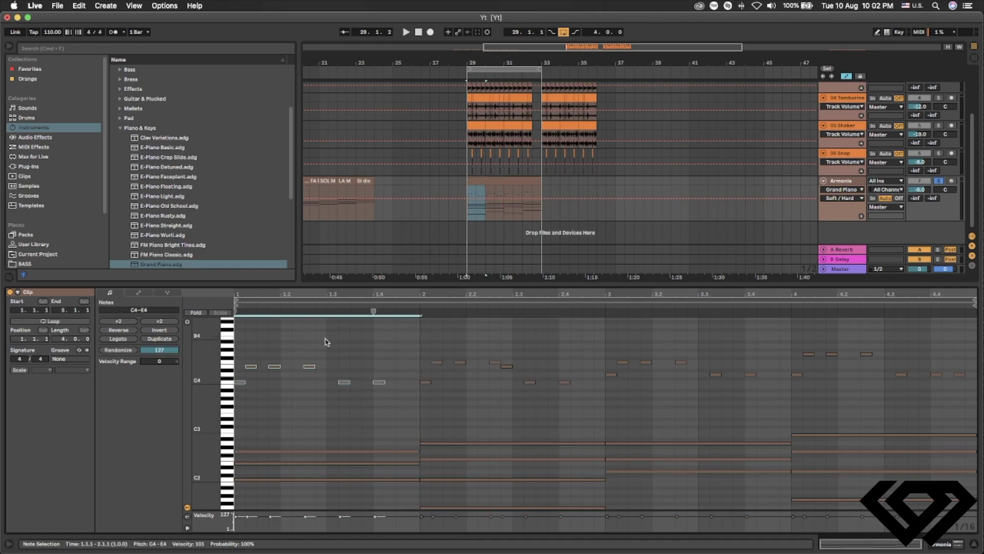
pyautogui.moveTo(421, 330)
pyautogui.mouseDown()
pyautogui.moveTo(583, 407)
pyautogui.moveTo(419, 340)
pyautogui.mouseUp()
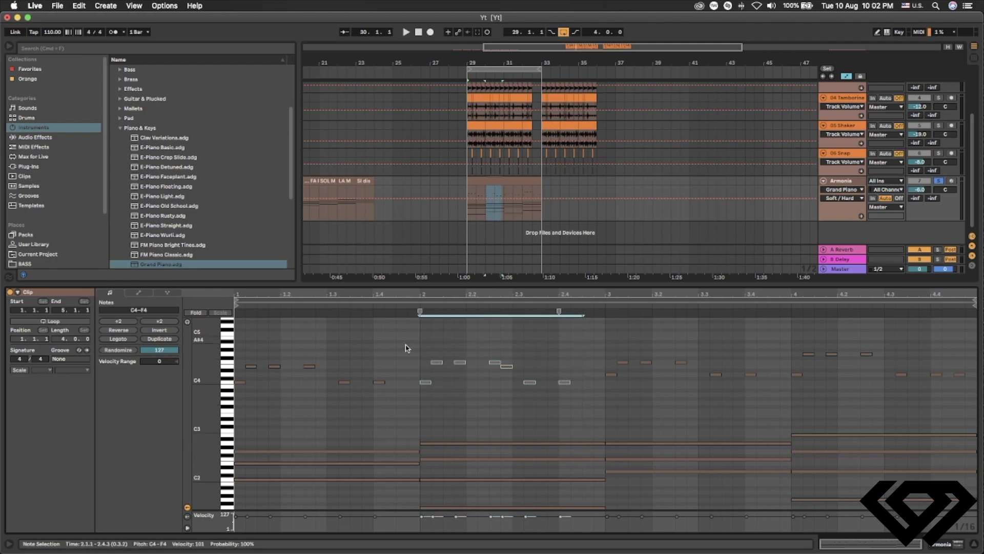
pyautogui.click(372, 369)
pyautogui.click(505, 366)
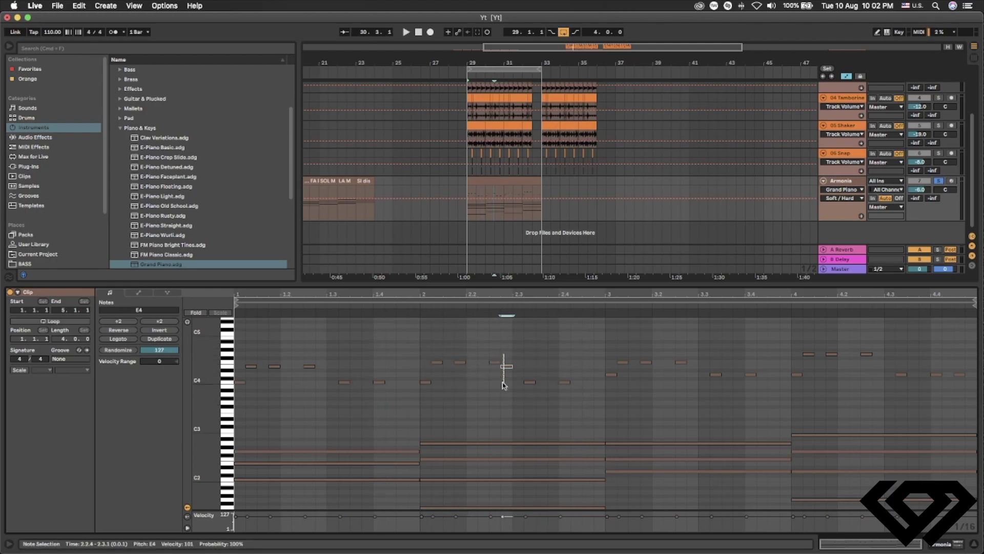
pyautogui.moveTo(608, 341); pyautogui.dragTo(768, 406)
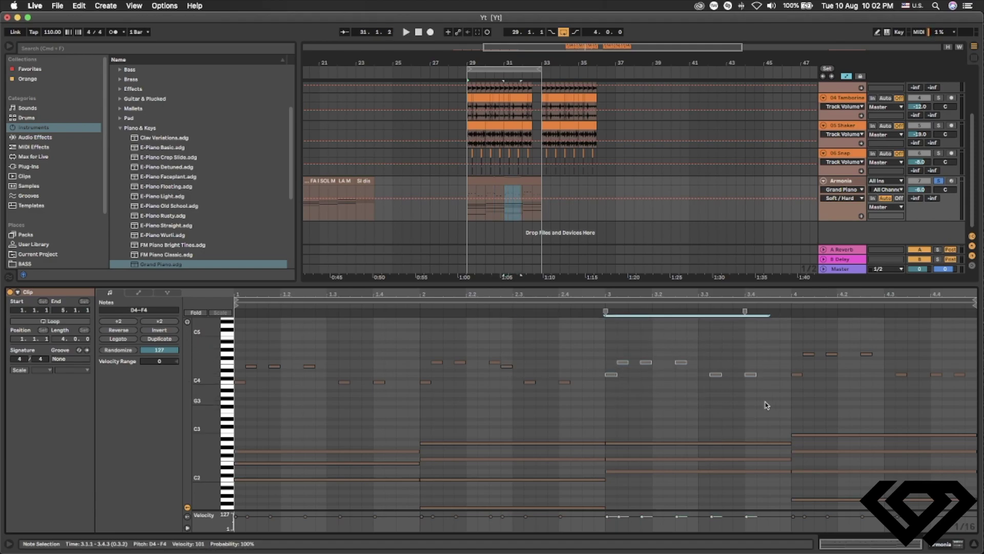
pyautogui.moveTo(804, 326); pyautogui.dragTo(798, 365)
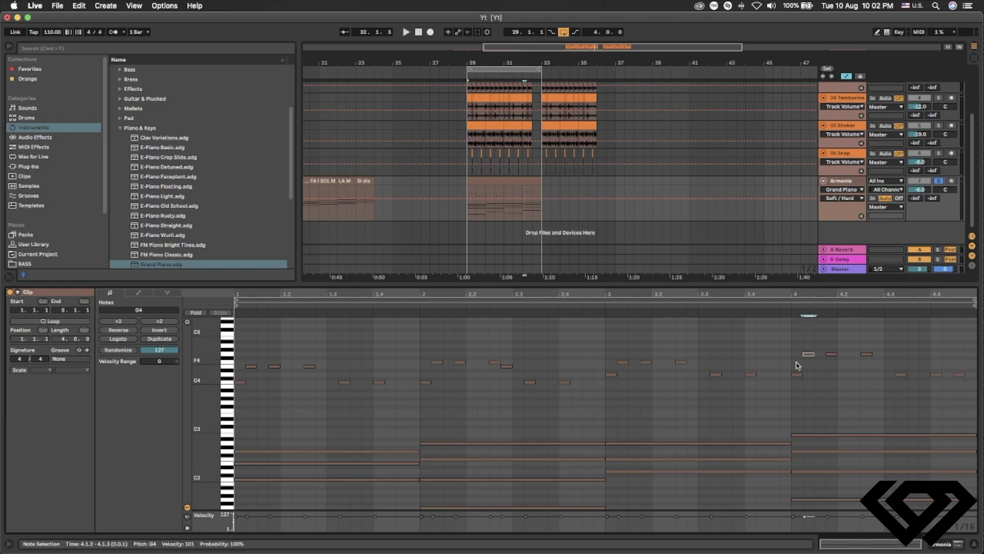
pyautogui.moveTo(791, 333); pyautogui.dragTo(875, 403)
pyautogui.moveTo(607, 343); pyautogui.dragTo(690, 388)
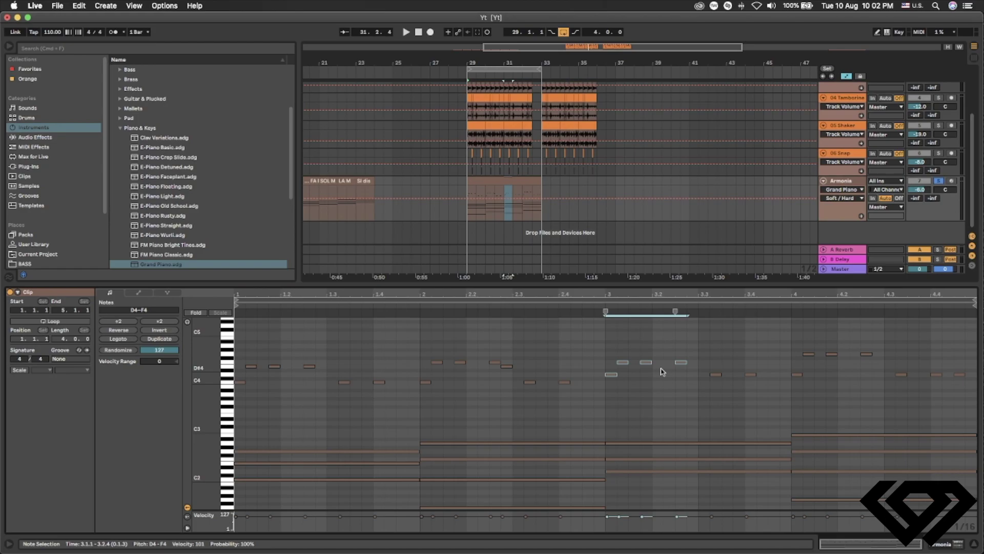
pyautogui.click(959, 375)
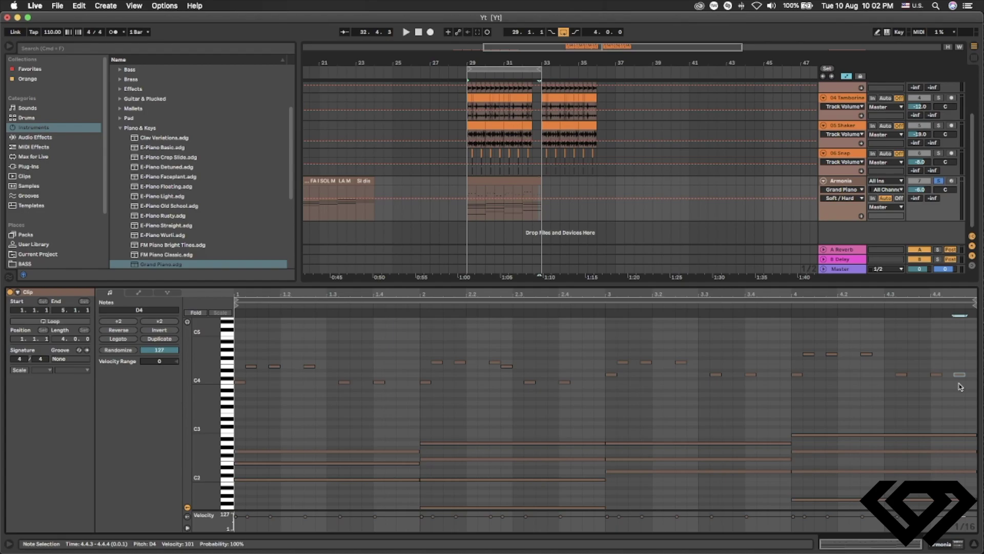
# Step: Play the Armonia clip from bar 29 and examine its melody notes against the chord notes
pyautogui.click(508, 181)
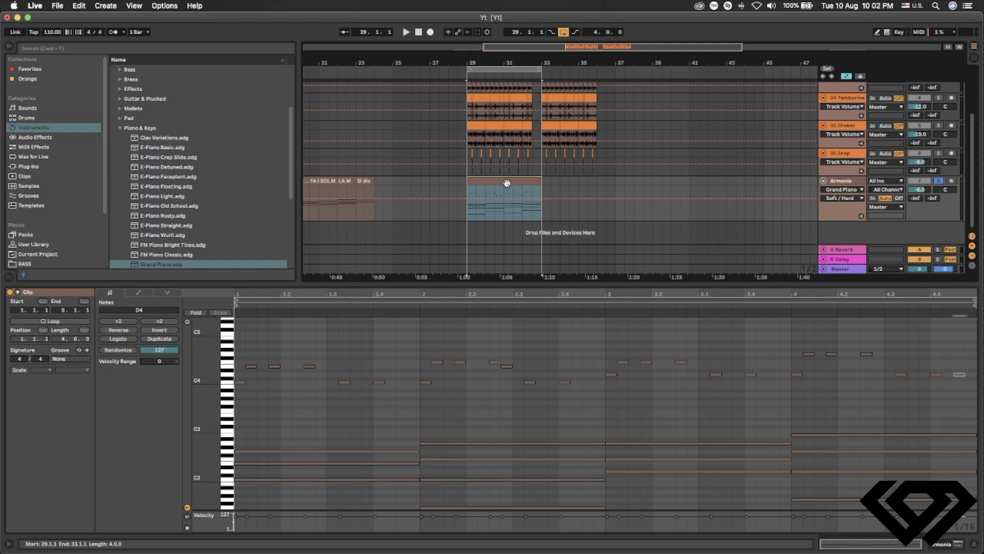
pyautogui.press('space')
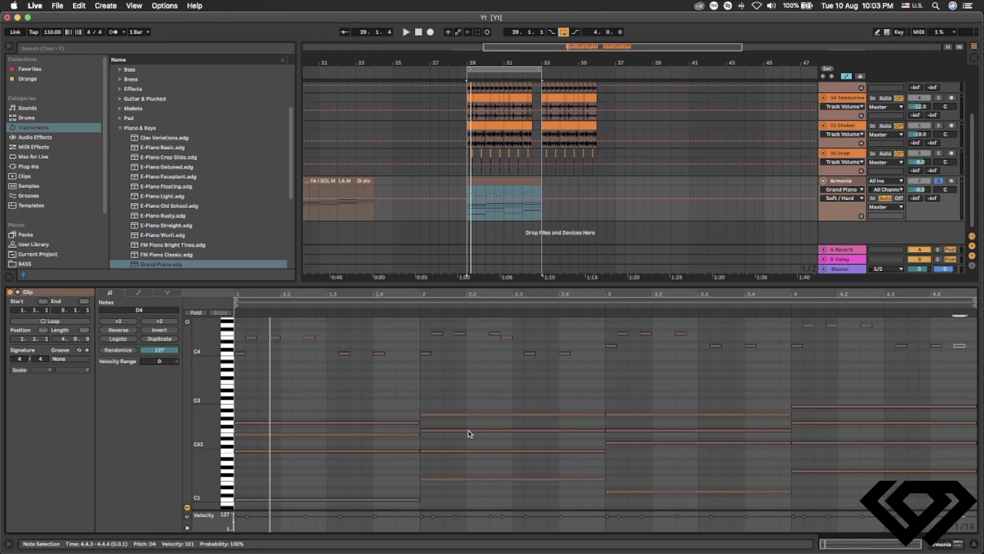
pyautogui.scroll(-2, 469, 434)
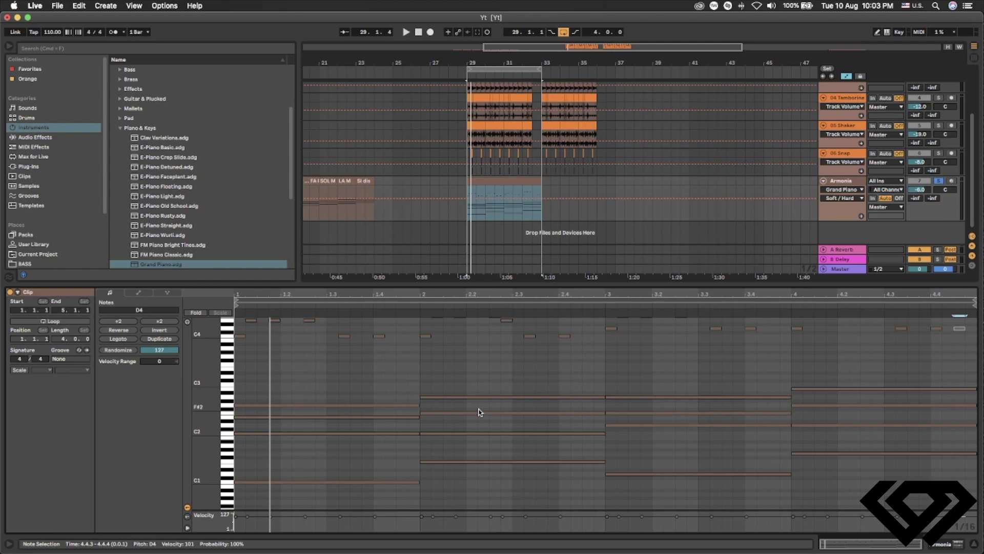
pyautogui.scroll(4, 478, 411)
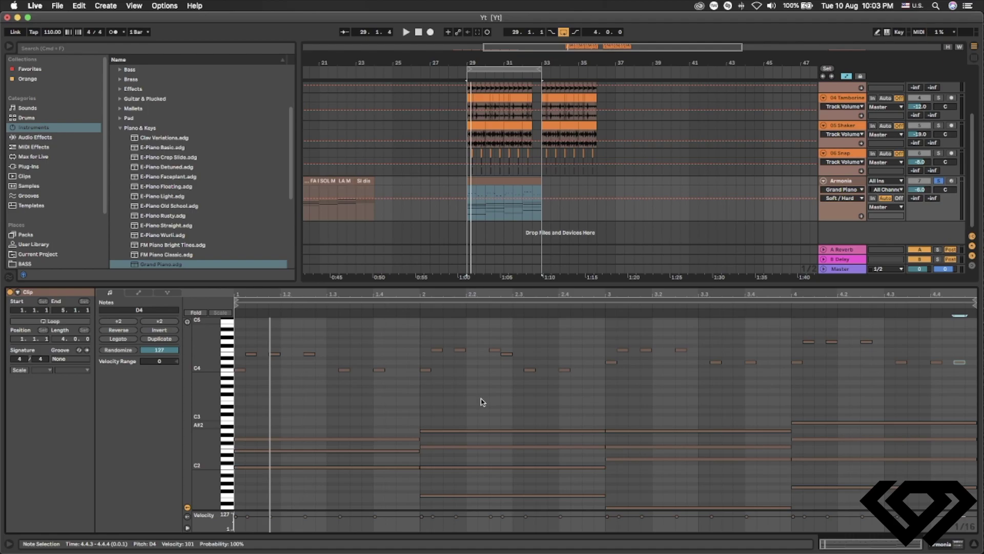
pyautogui.scroll(-5, 481, 401)
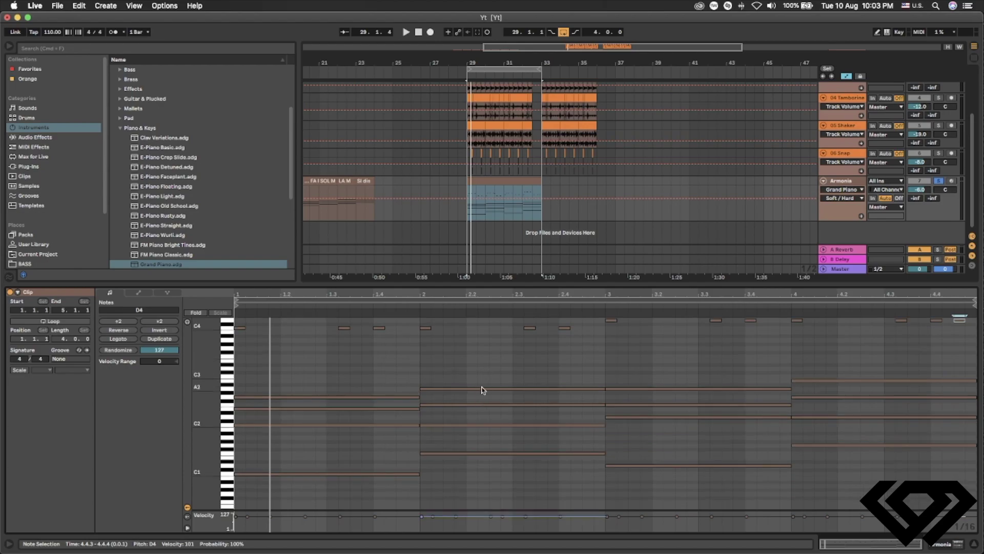
pyautogui.scroll(7, 428, 388)
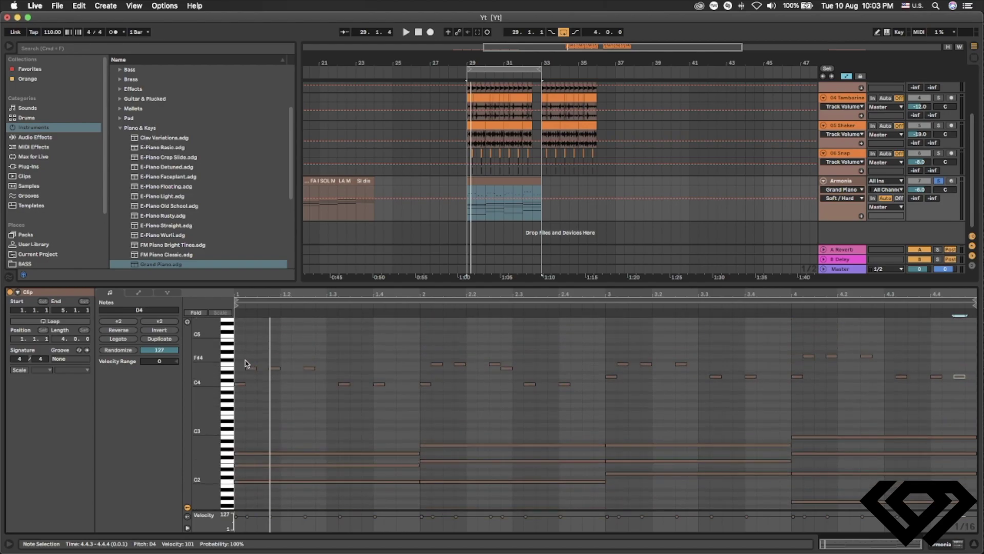
# Step: Lower the three E4 melody notes in bar 1 to D4 and audition the change
pyautogui.moveTo(246, 361); pyautogui.dragTo(325, 379)
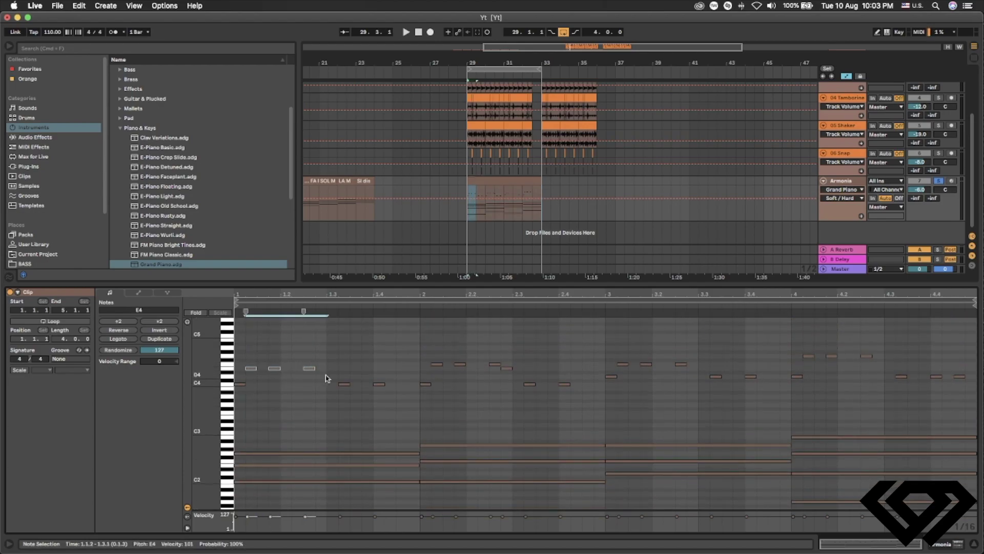
pyautogui.press('Down')
pyautogui.press('Down')
pyautogui.press('space')
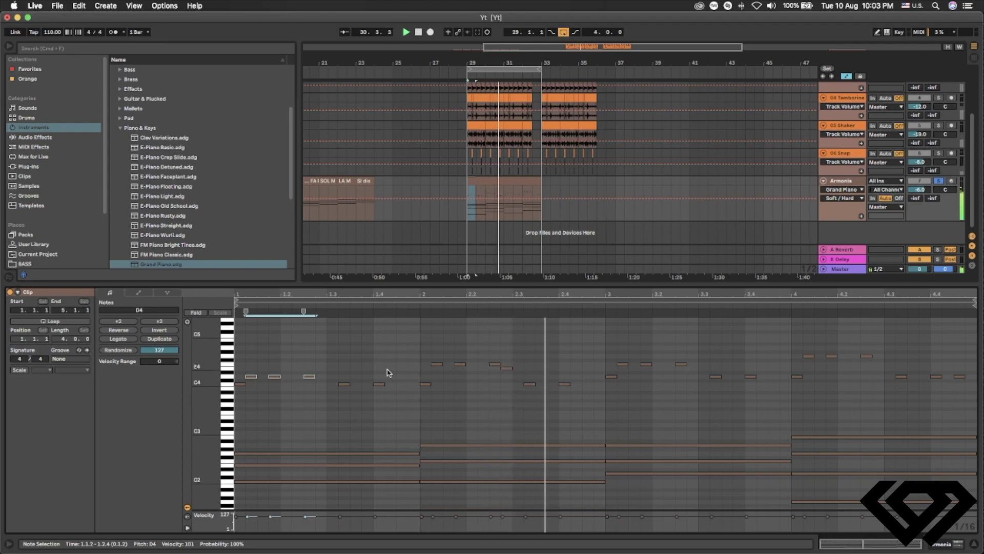
pyautogui.press('space')
pyautogui.moveTo(405, 370); pyautogui.dragTo(231, 410)
# Step: Lower the bar 2 melody notes at 2.1.2, 2.1.4 and 2.2.4 to D4 and play from bar 30
pyautogui.click(432, 355)
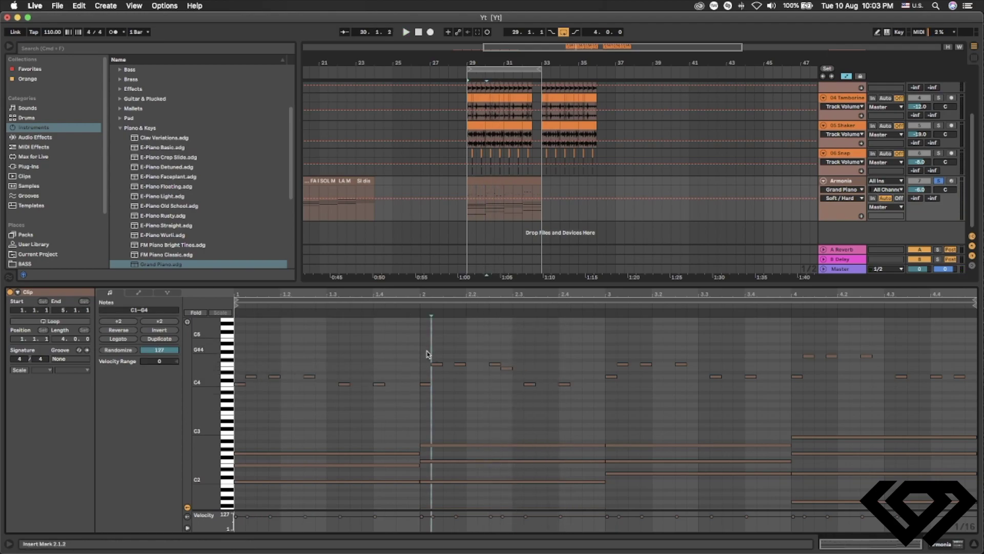
pyautogui.moveTo(423, 354); pyautogui.dragTo(463, 368)
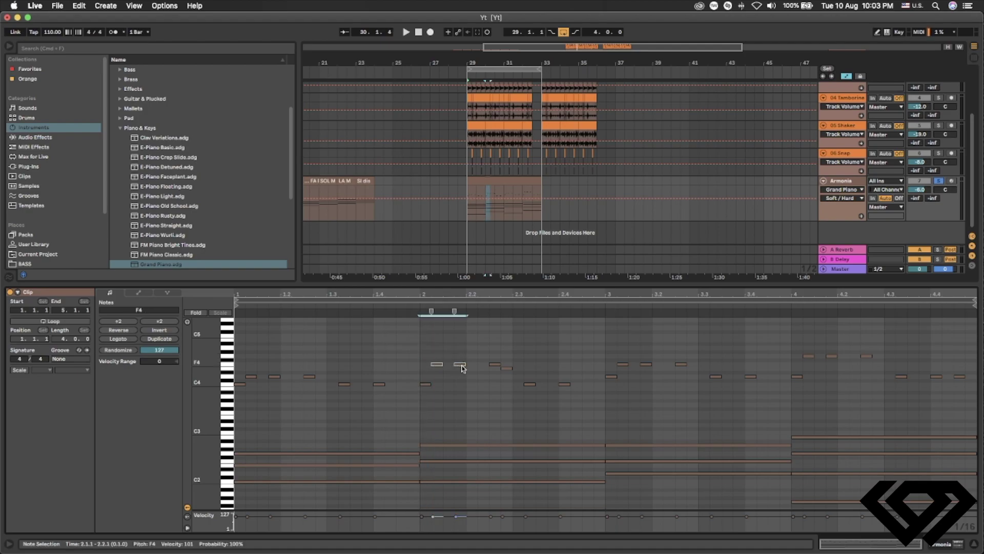
pyautogui.press('Down')
pyautogui.press('Down')
pyautogui.press('Down')
pyautogui.moveTo(507, 371); pyautogui.dragTo(509, 379)
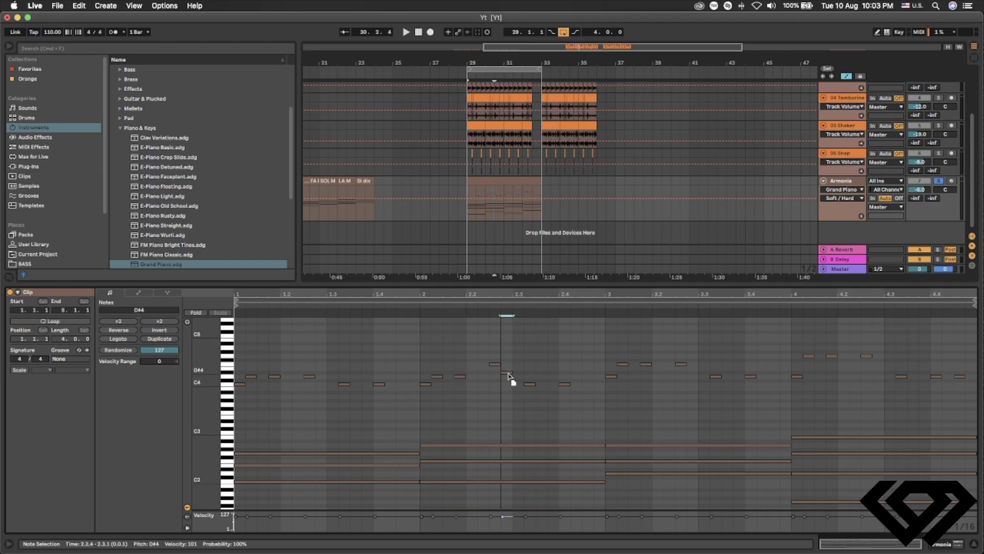
pyautogui.click(486, 210)
pyautogui.press('space')
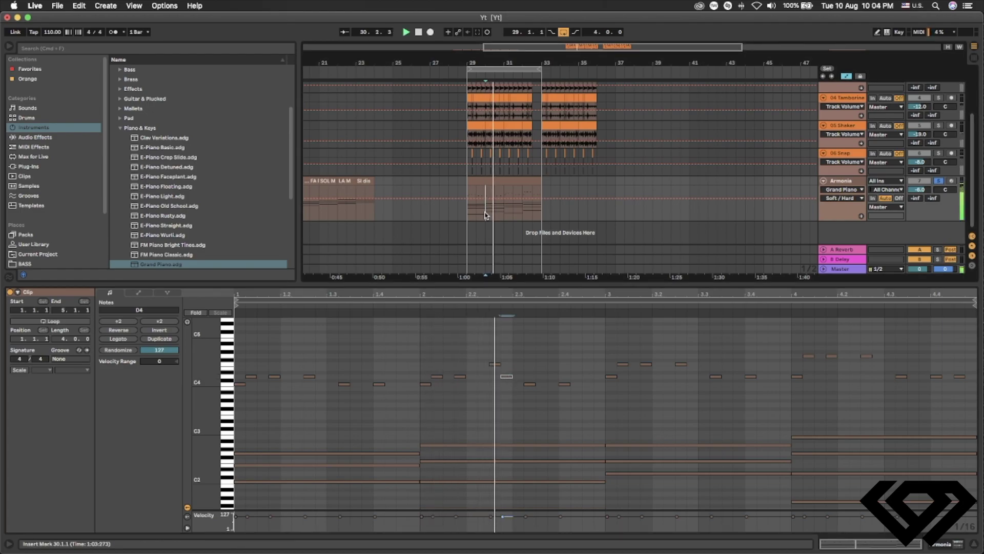
pyautogui.click(495, 366)
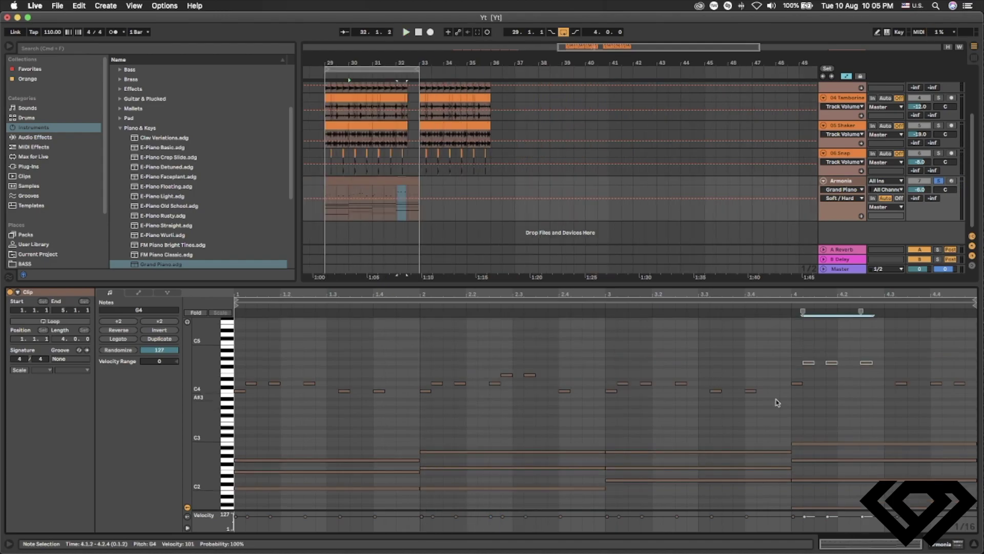
# Step: Lower the bar 4 melody note at 4.1.1 to C4 and the three G4 notes to D4
pyautogui.moveTo(797, 384); pyautogui.dragTo(797, 392)
pyautogui.moveTo(791, 354); pyautogui.dragTo(886, 376)
pyautogui.press('Down')
pyautogui.press('Down')
pyautogui.press('Down')
pyautogui.press('Down')
pyautogui.press('Down')
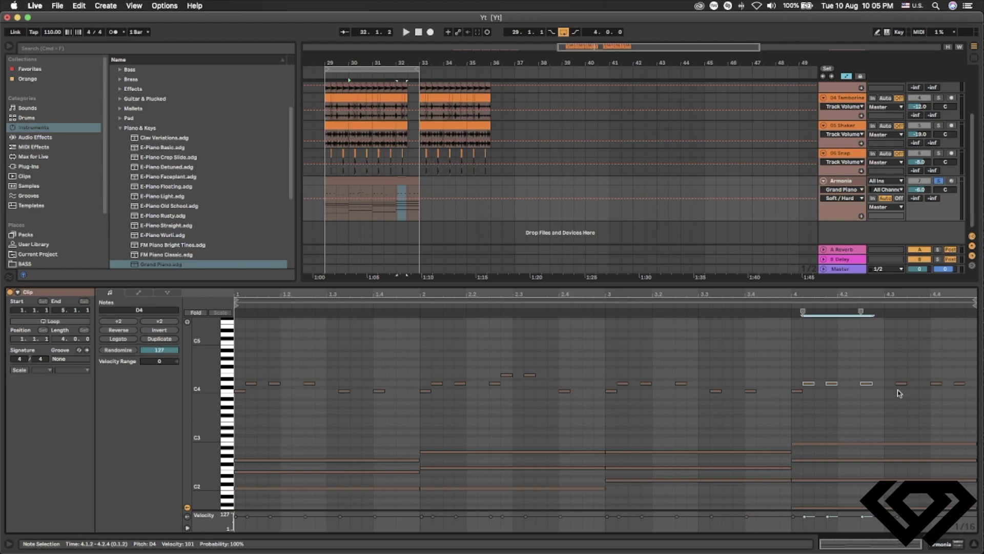
# Step: Lower the last three bar 4 melody notes to C4, A3 and G3, and play from 32.3.1
pyautogui.moveTo(903, 385); pyautogui.dragTo(963, 403)
pyautogui.click(406, 212)
pyautogui.press('space')
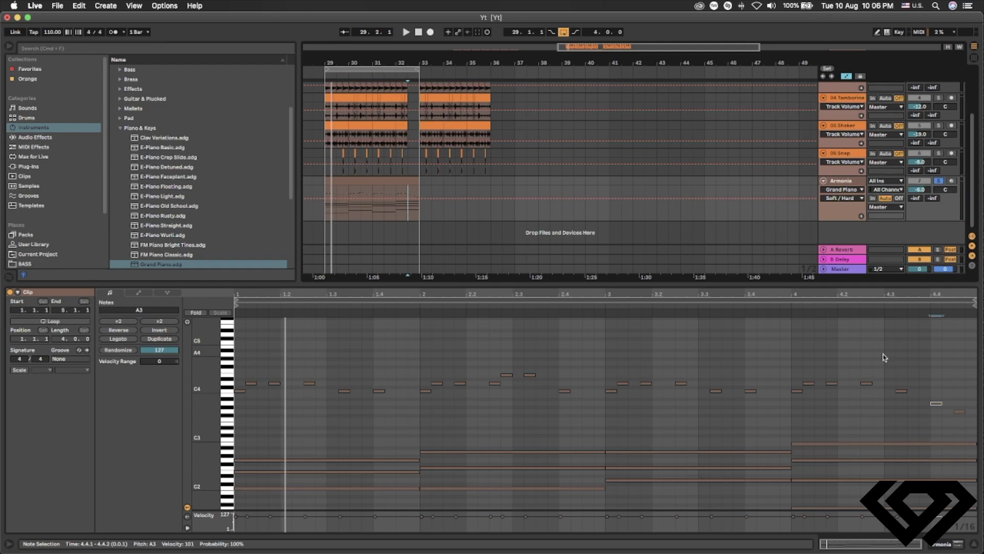
# Step: Try raising the melody note at 4.4.1 to B3, compare it with the fourth chord's B2, and audition bar 4
pyautogui.scroll(-4, 896, 402)
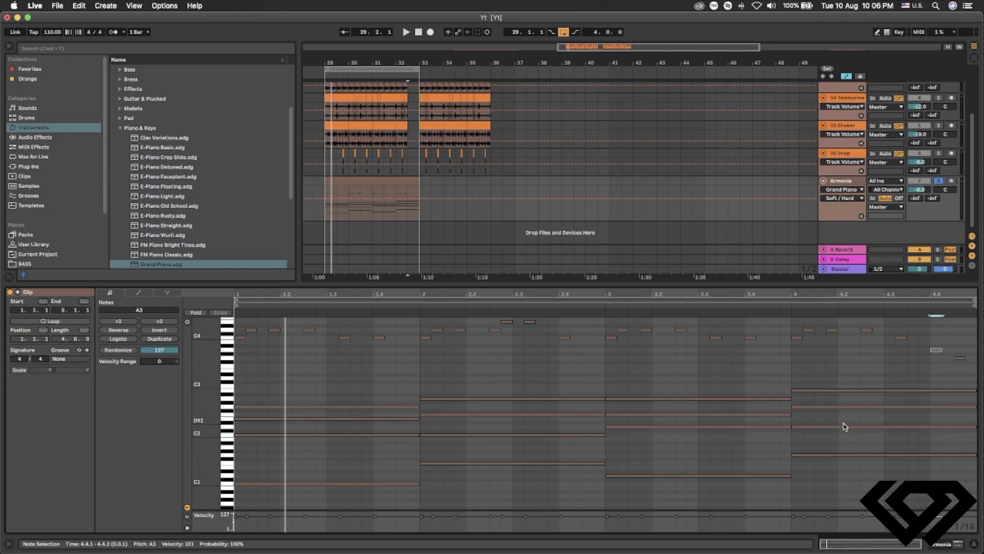
pyautogui.scroll(2, 871, 416)
pyautogui.moveTo(935, 377); pyautogui.dragTo(935, 369)
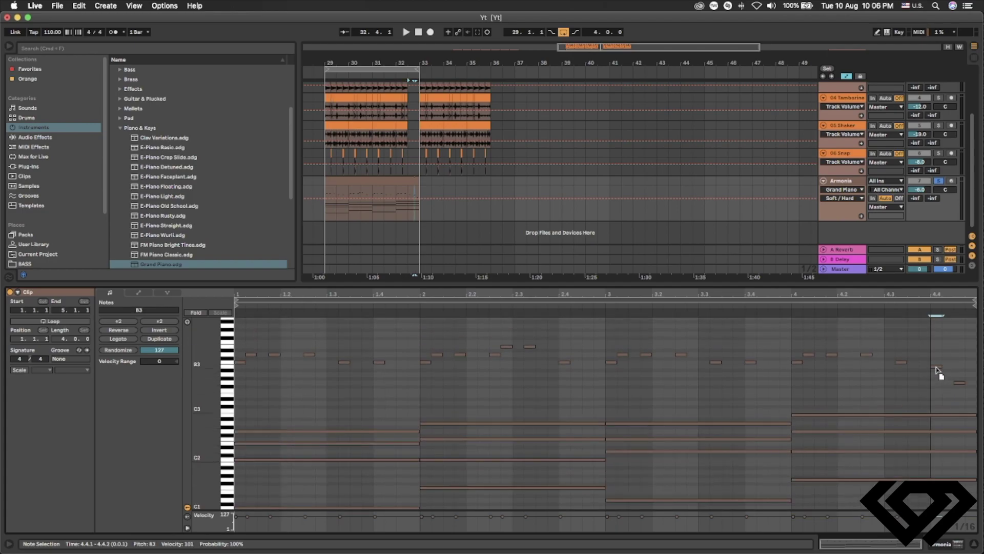
pyautogui.click(809, 415)
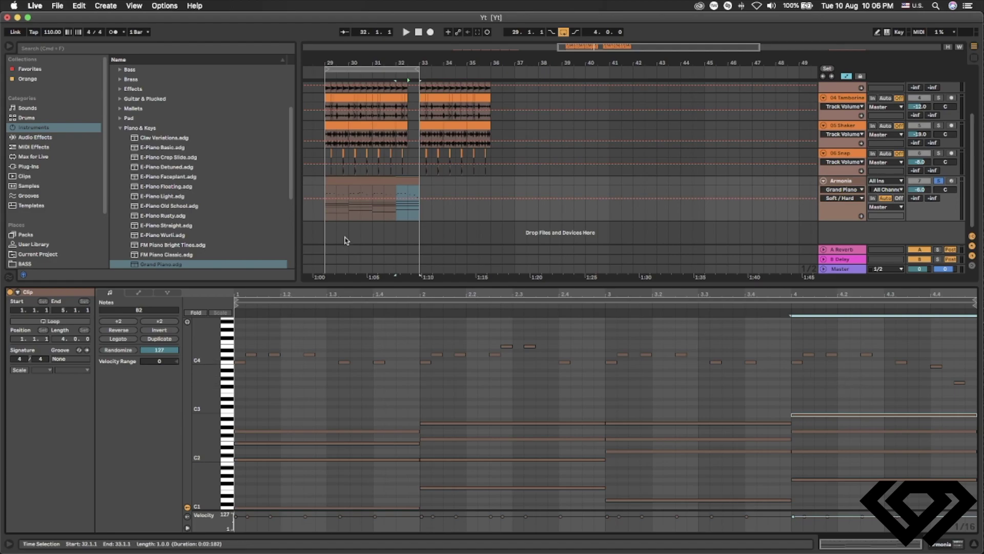
pyautogui.click(397, 214)
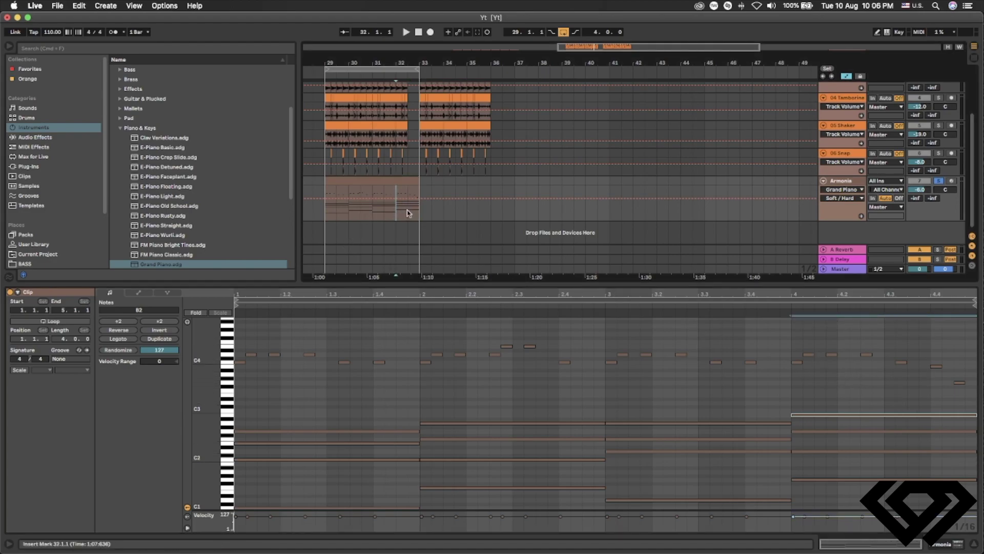
pyautogui.press('space')
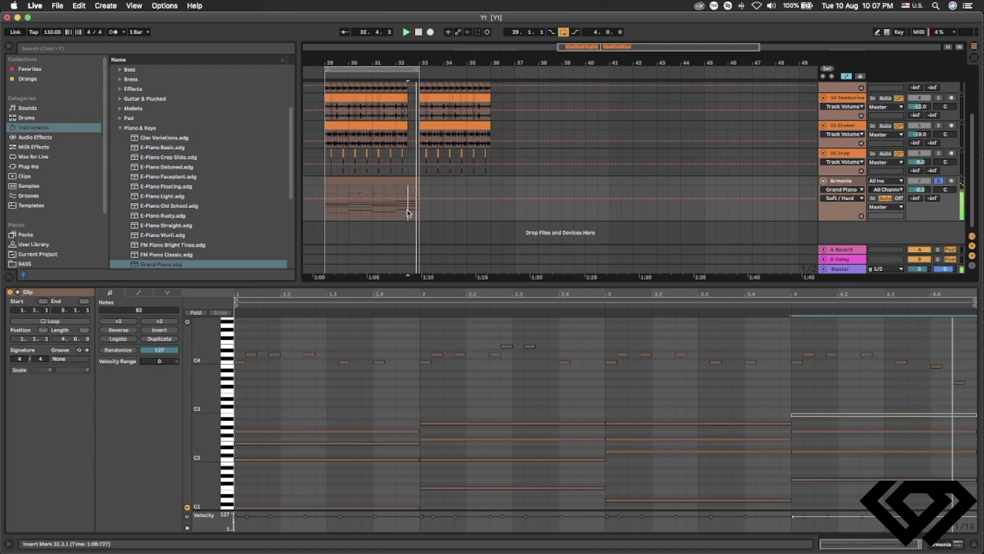
# Step: Set the melody note at 4.4.1 to A3 and place the playback start at bar 32
pyautogui.click(935, 366)
pyautogui.moveTo(936, 370); pyautogui.dragTo(935, 371)
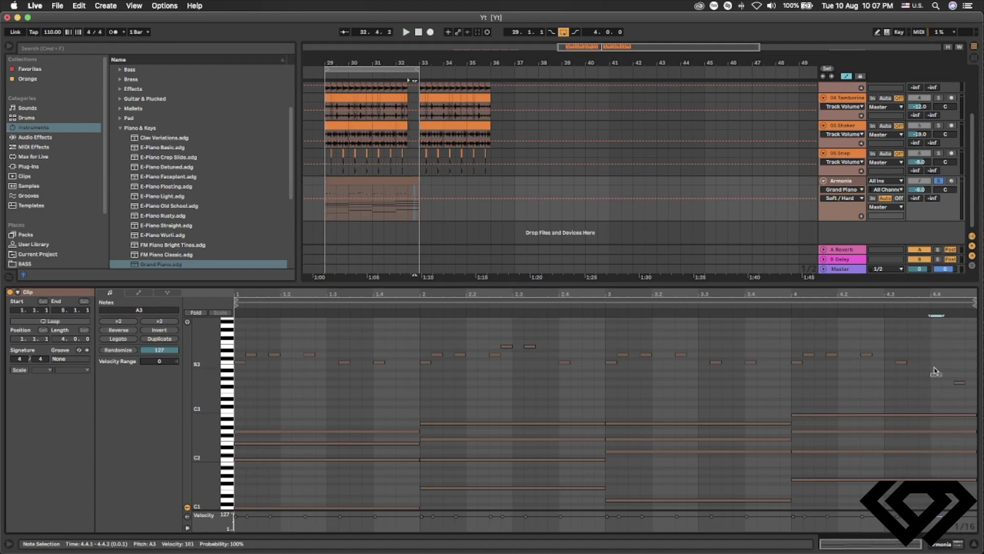
pyautogui.click(395, 215)
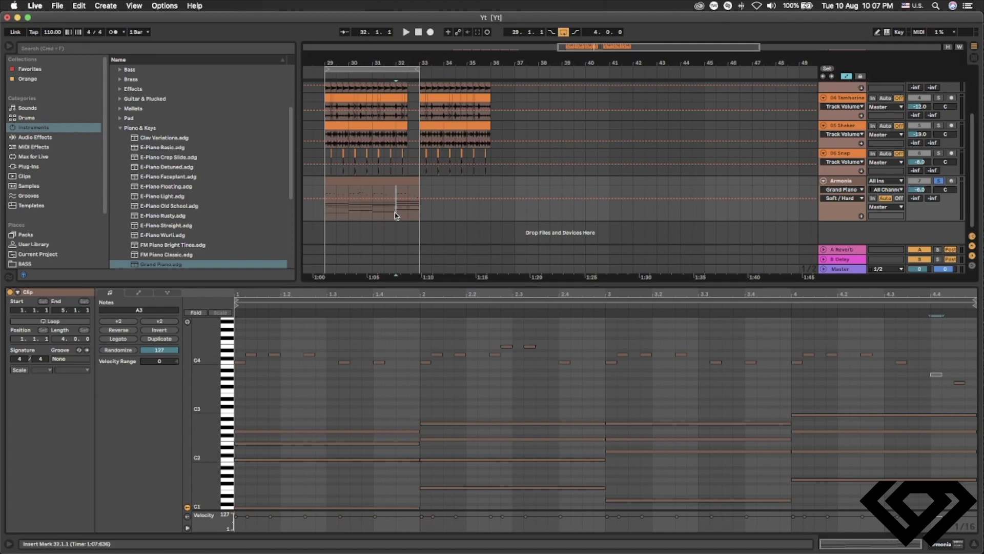
# Step: Select the Armonia clip and play its melody and chords from bar 29
pyautogui.press('space')
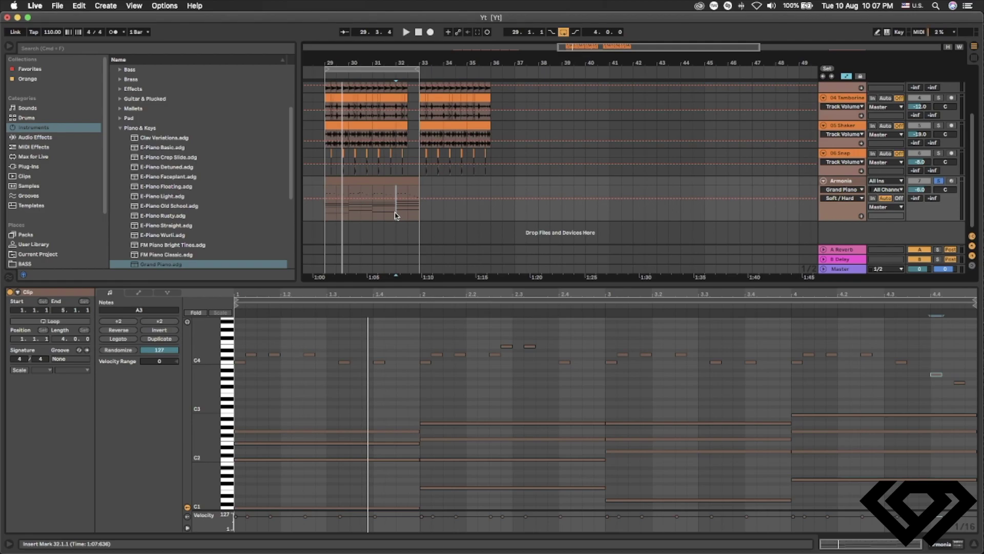
pyautogui.click(362, 177)
pyautogui.press('space')
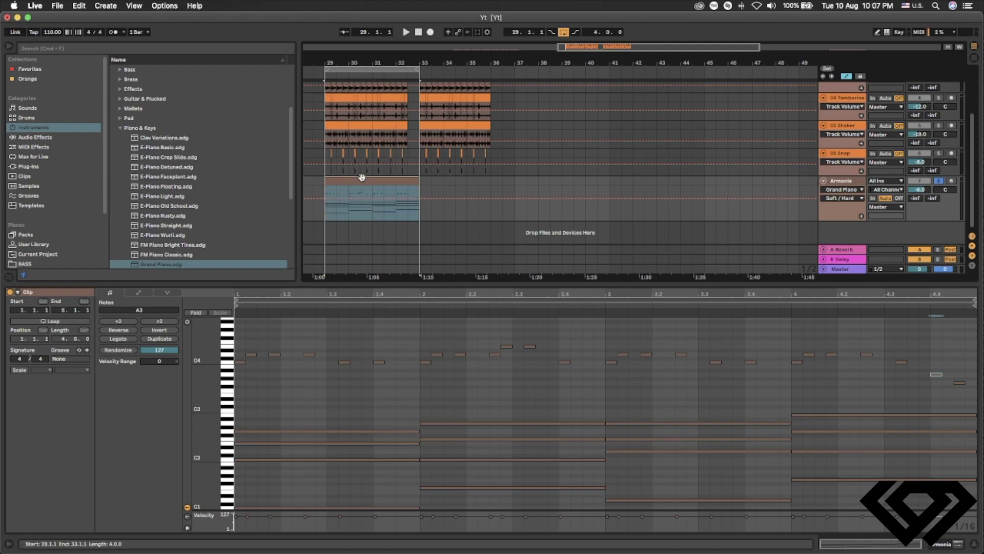
pyautogui.press('space')
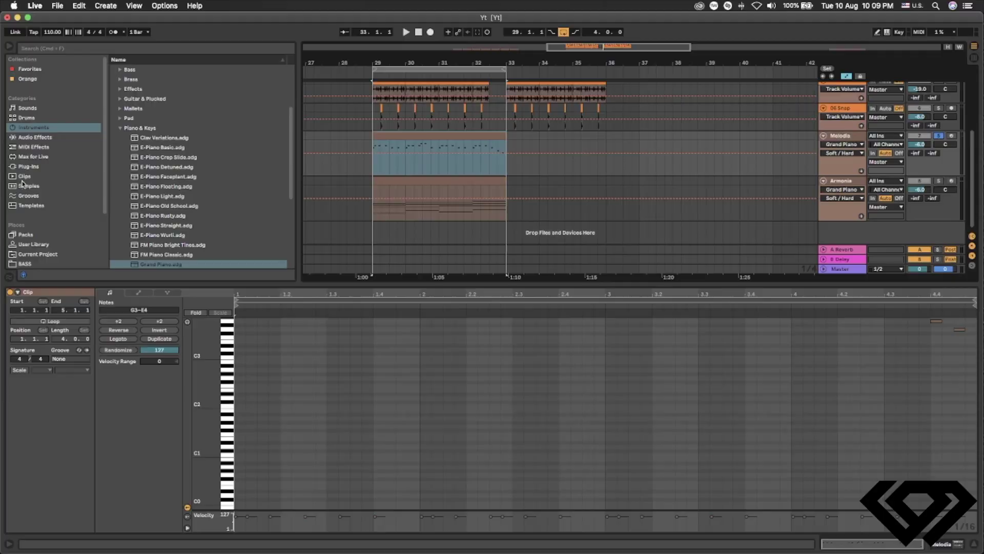
# Step: Load the Xfer Records Serum plug-in onto the Melodia track in place of the Grand Piano
pyautogui.click(30, 167)
pyautogui.scroll(-1, 161, 211)
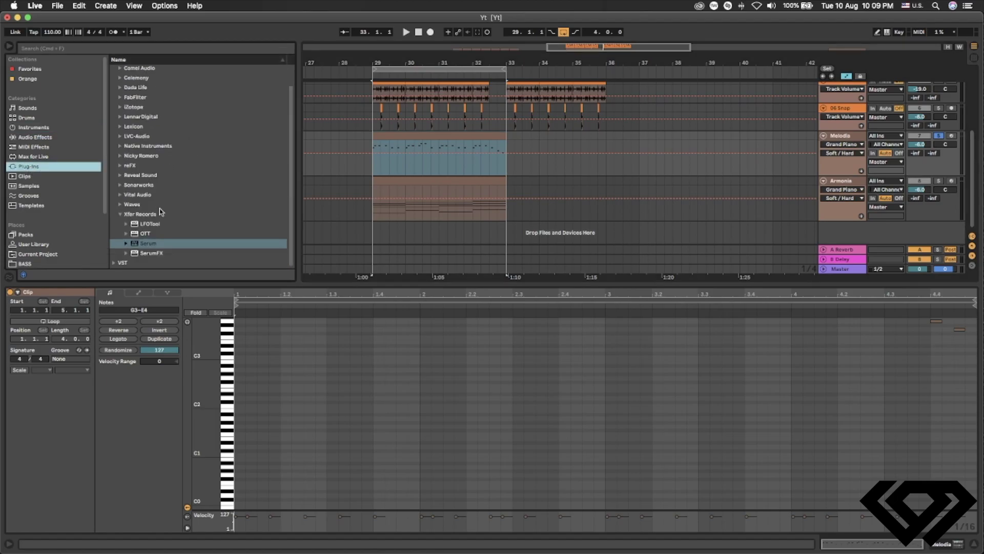
pyautogui.click(144, 246)
pyautogui.moveTo(381, 167); pyautogui.dragTo(381, 167)
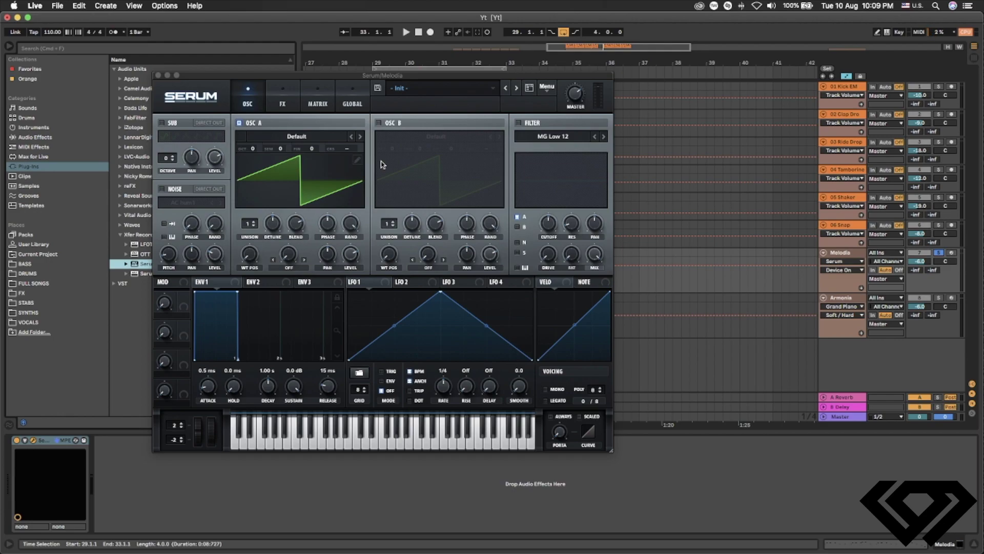
# Step: Load the AOKI PL clicky preset from Serum's user Plucks and play the Melodia clip with it
pyautogui.click(426, 90)
pyautogui.moveTo(429, 192)
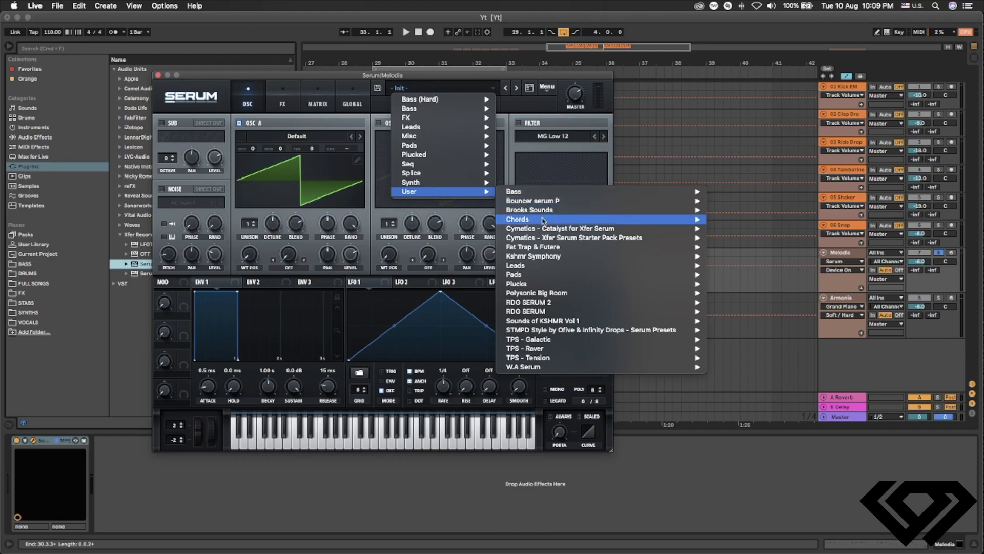
pyautogui.moveTo(542, 228)
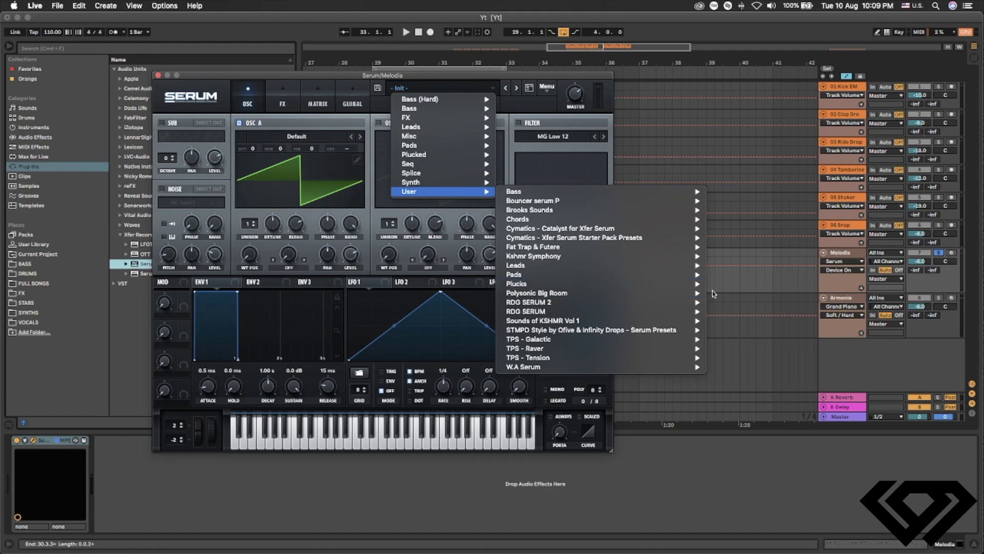
pyautogui.moveTo(666, 285)
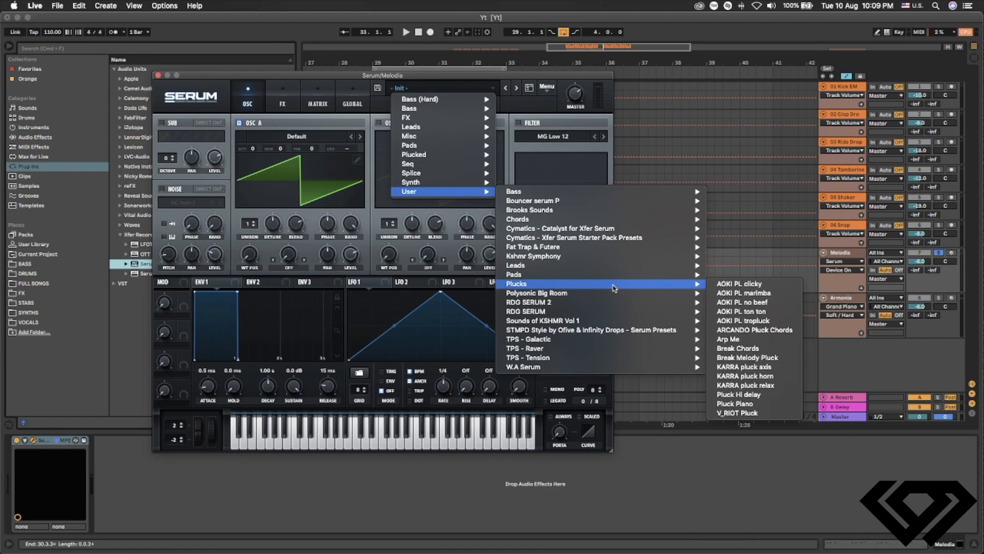
pyautogui.click(728, 285)
pyautogui.press('space')
pyautogui.click(669, 250)
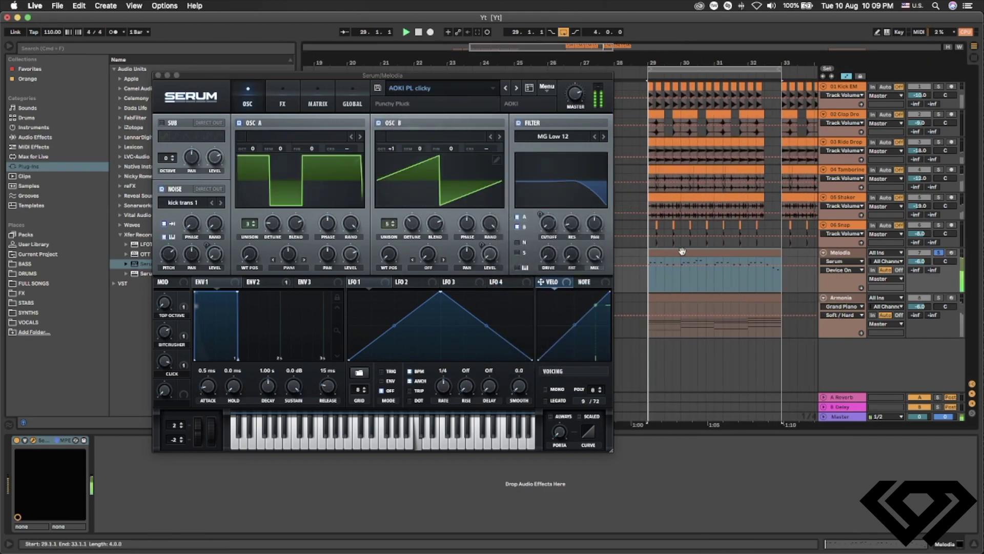
# Step: Audition the next pluck presets, including AOKI PL marimba and AOKI PL no beef, for the melody, and close Serum
pyautogui.click(516, 89)
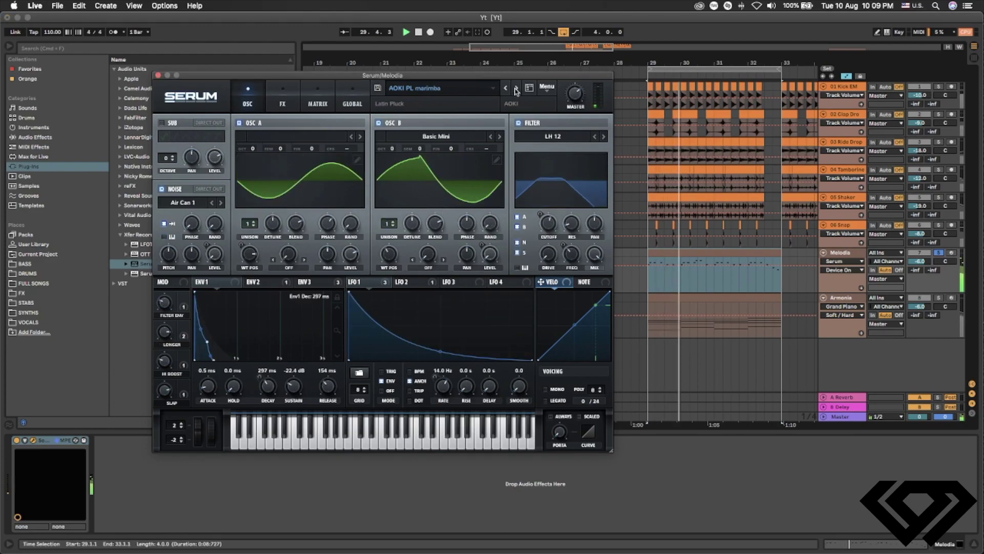
pyautogui.click(516, 88)
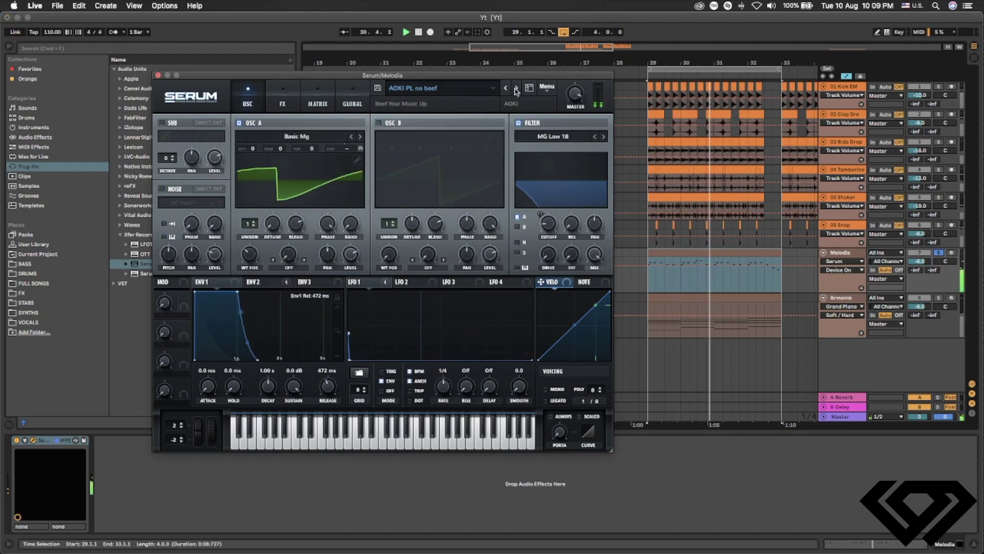
pyautogui.click(516, 88)
pyautogui.click(158, 75)
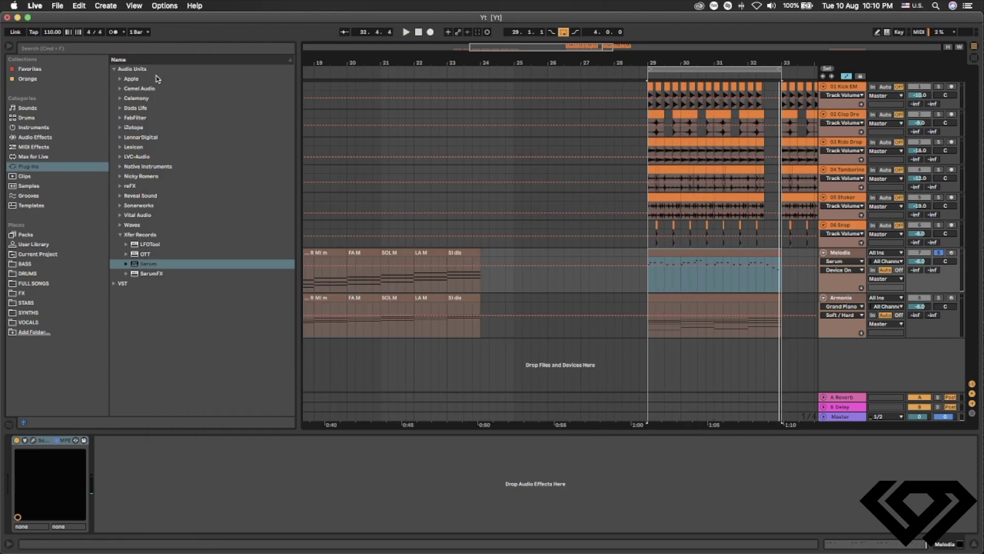
# Step: Replace the Armonia track's Grand Piano with Serum and load the AOKI PL clicky preset from the user Plucks
pyautogui.click(853, 304)
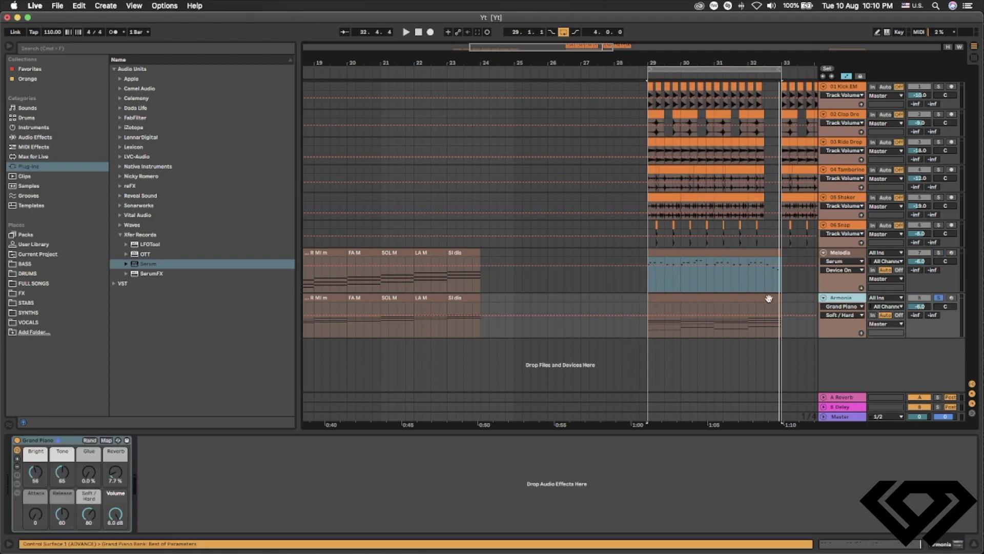
pyautogui.moveTo(141, 265); pyautogui.dragTo(626, 305)
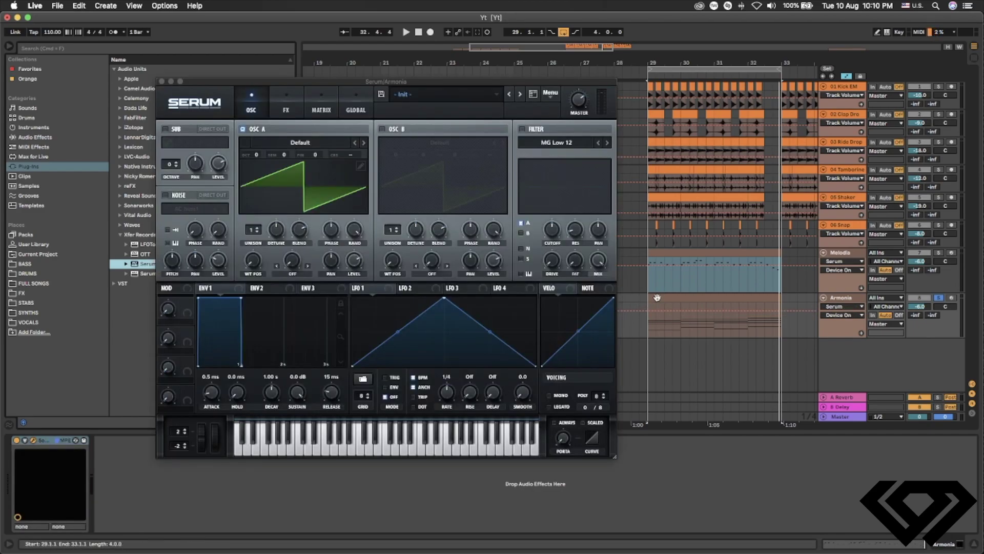
pyautogui.click(433, 95)
pyautogui.moveTo(570, 273)
pyautogui.moveTo(590, 290)
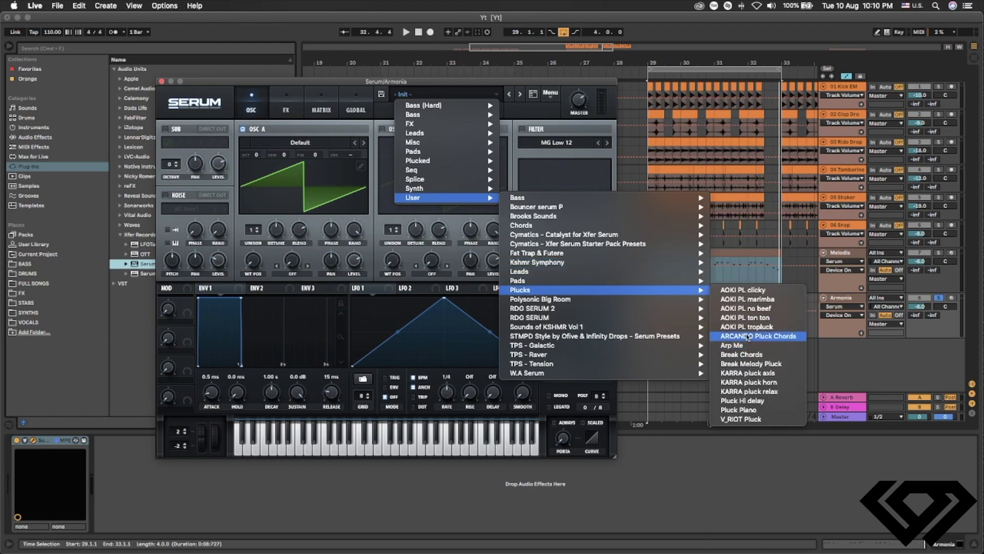
pyautogui.click(727, 291)
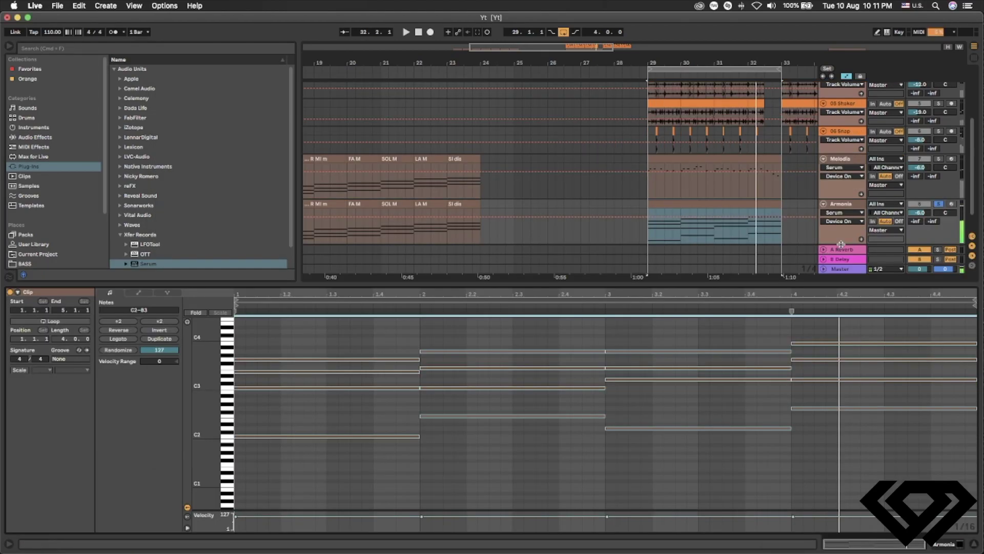
# Step: Solo the Melodia track together with Armonia and play both tracks
pyautogui.click(938, 158)
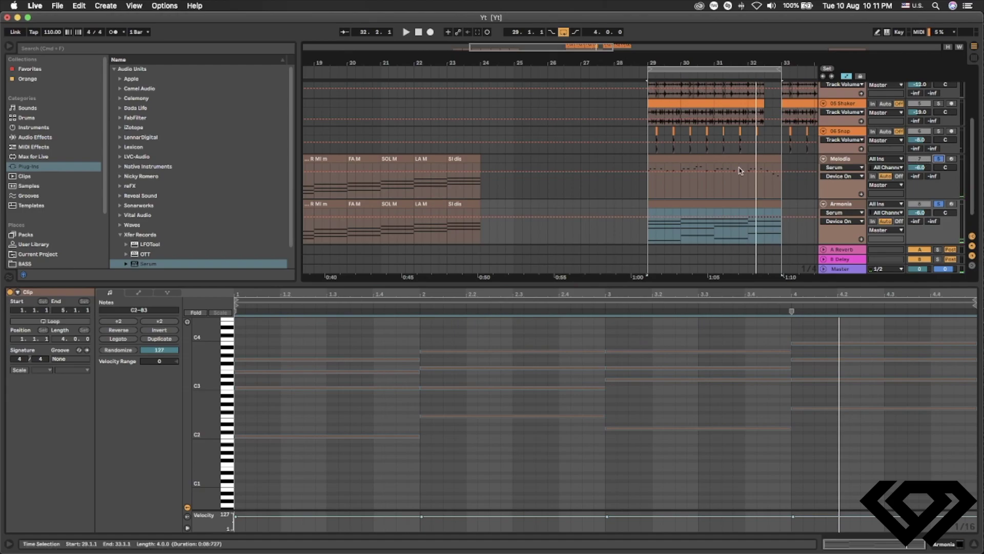
pyautogui.press('space')
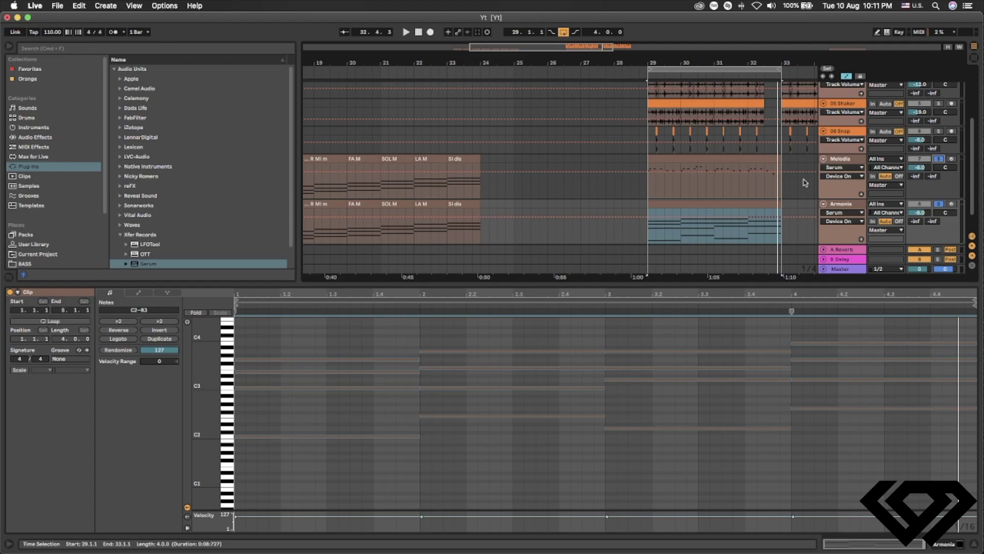
# Step: Shorten all chord notes in the Armonia clip to two sixteenths each
pyautogui.click(356, 418)
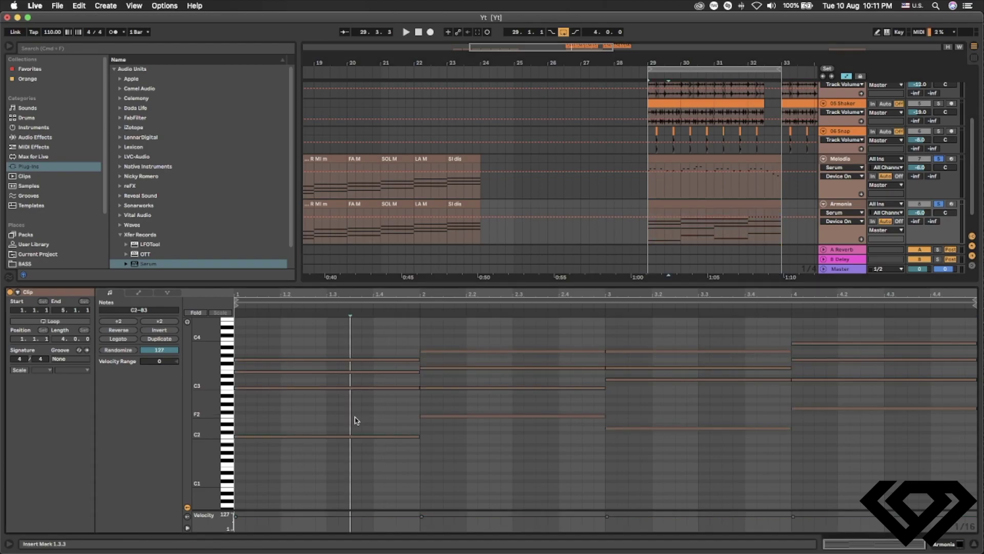
pyautogui.moveTo(325, 462); pyautogui.dragTo(956, 323)
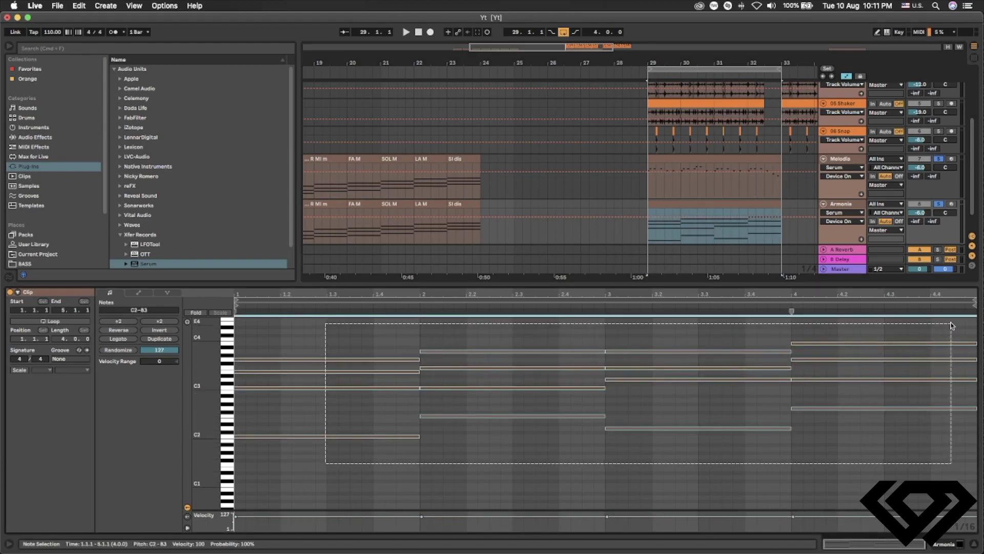
pyautogui.moveTo(418, 437); pyautogui.dragTo(258, 437)
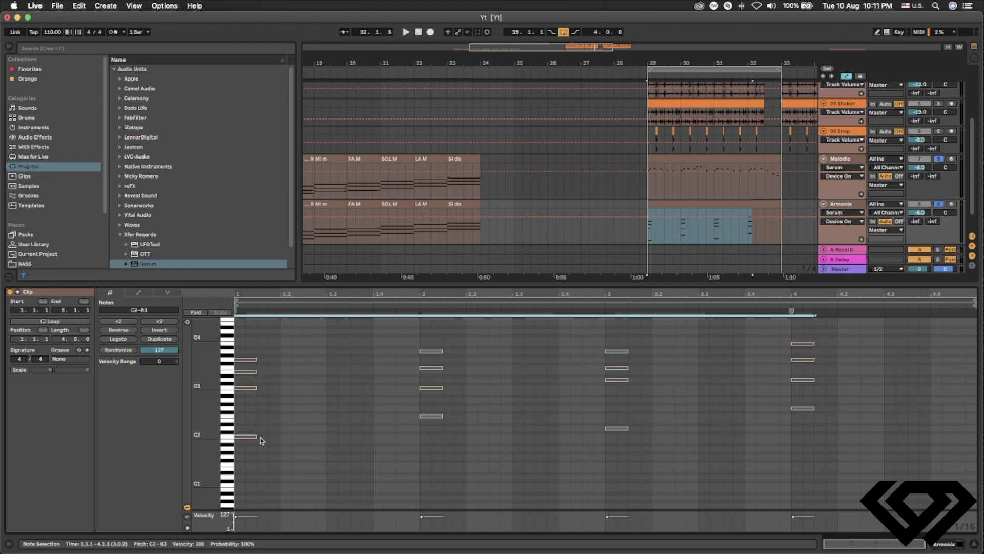
# Step: Duplicate the first chord's shortened notes to 1.1.4 and 1.2.3 while the loop plays
pyautogui.press('space')
pyautogui.press('super+d')
pyautogui.press('super+d')
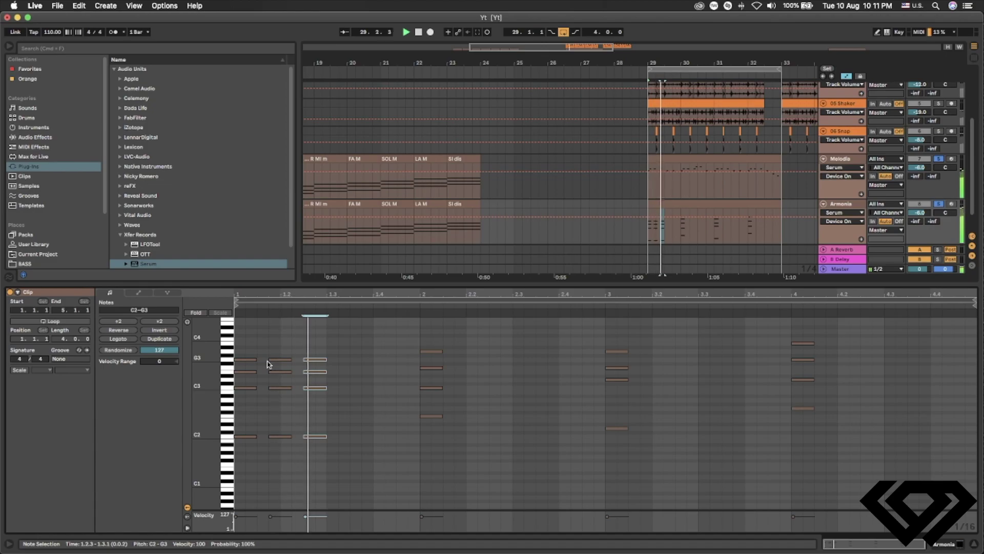